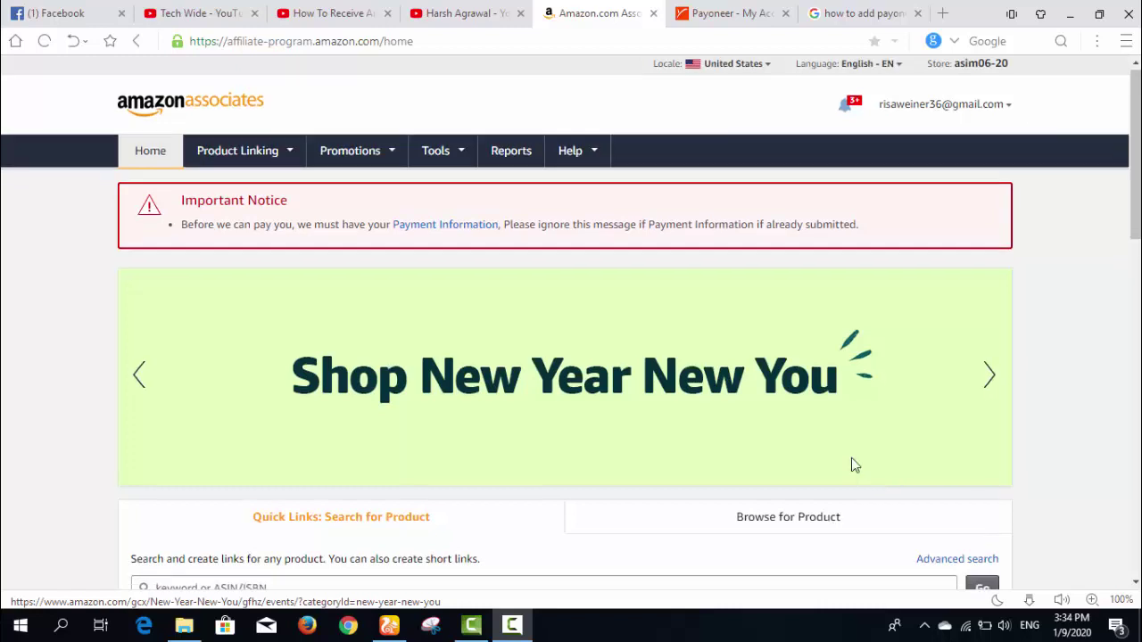
- Reload the Amazon Associates home page and scroll through it
scroll(856, 459, down, 2)
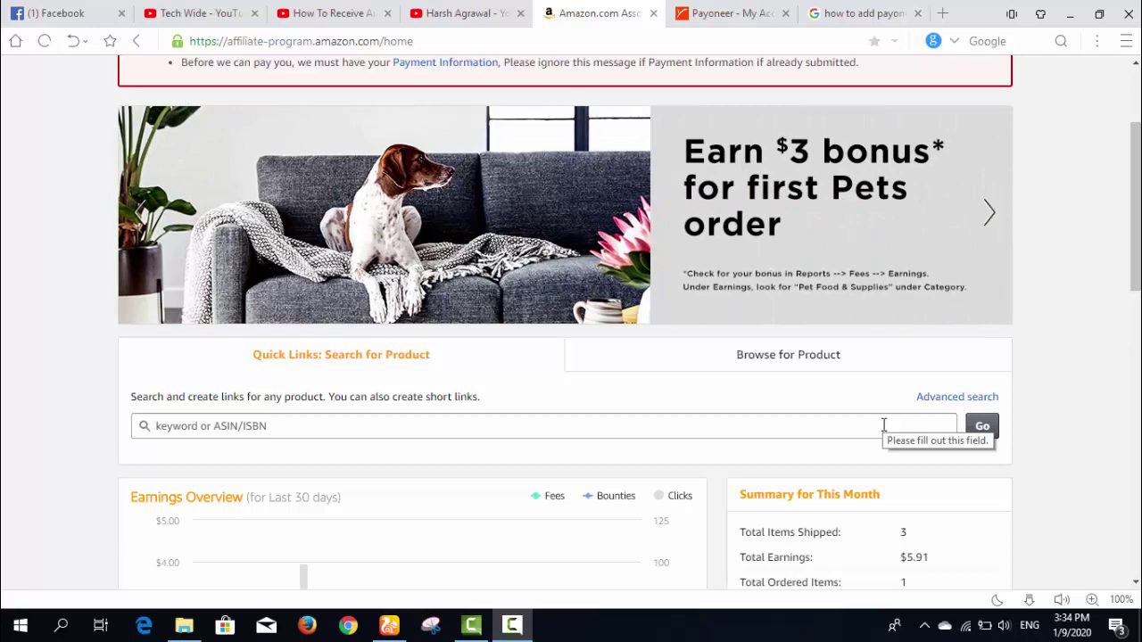
scroll(1051, 375, down, 2)
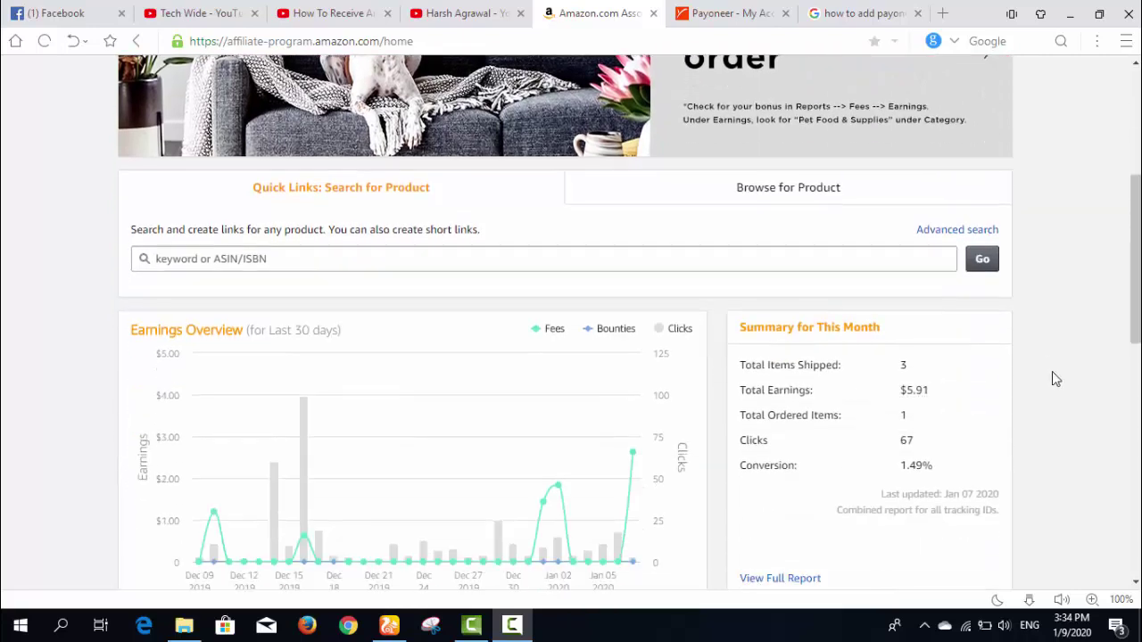
scroll(1051, 375, down, 1)
key(F5)
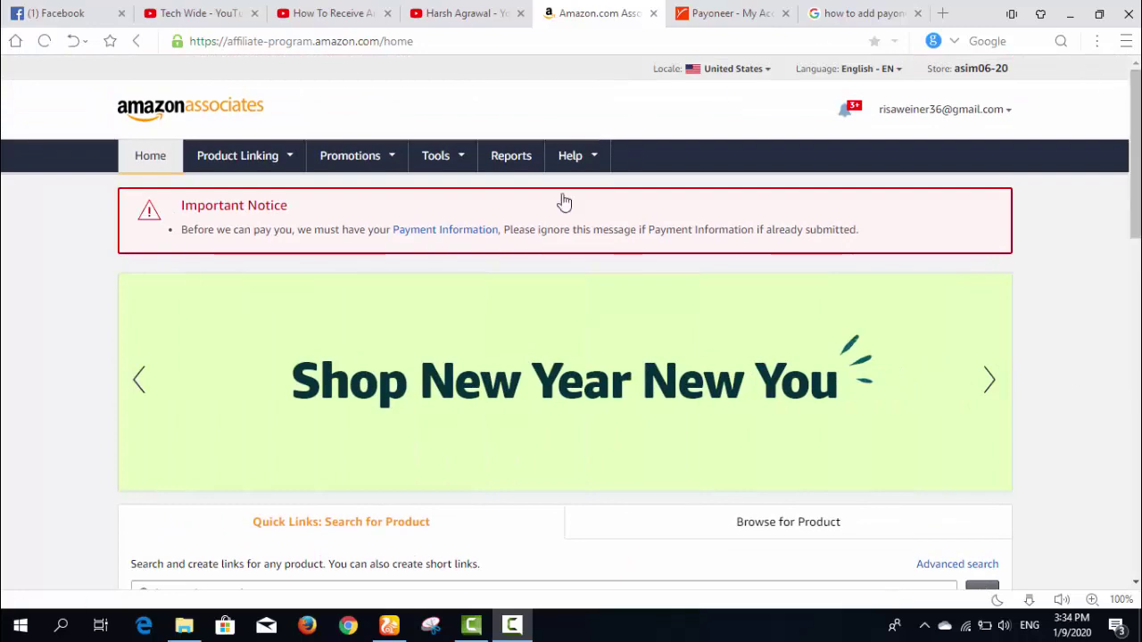
scroll(795, 359, down, 3)
scroll(649, 300, down, 2)
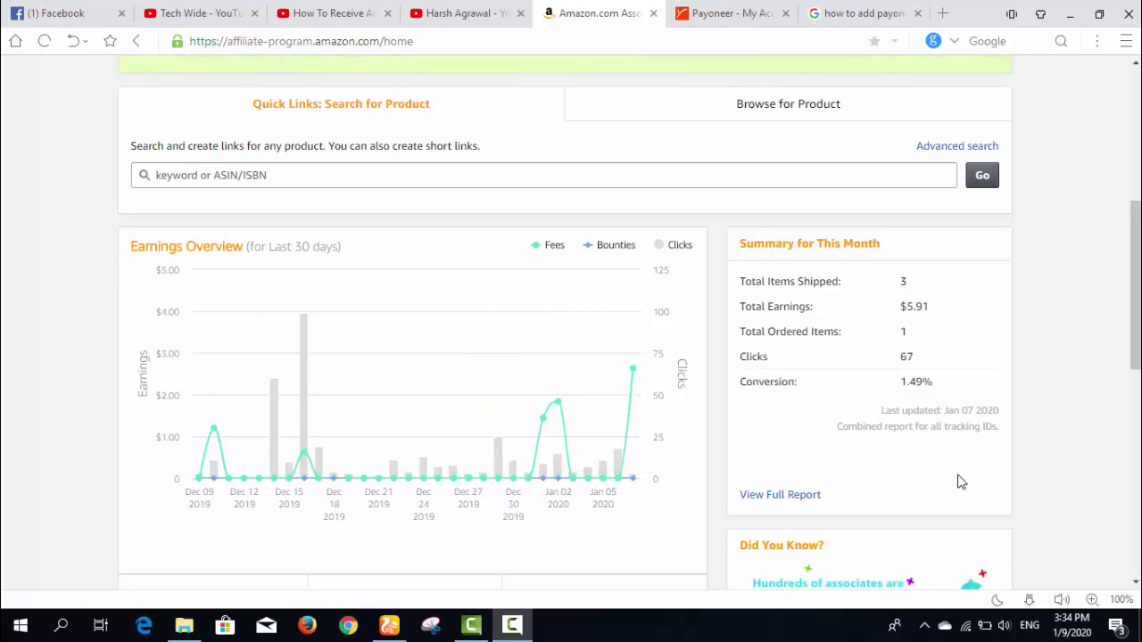
scroll(928, 446, down, 2)
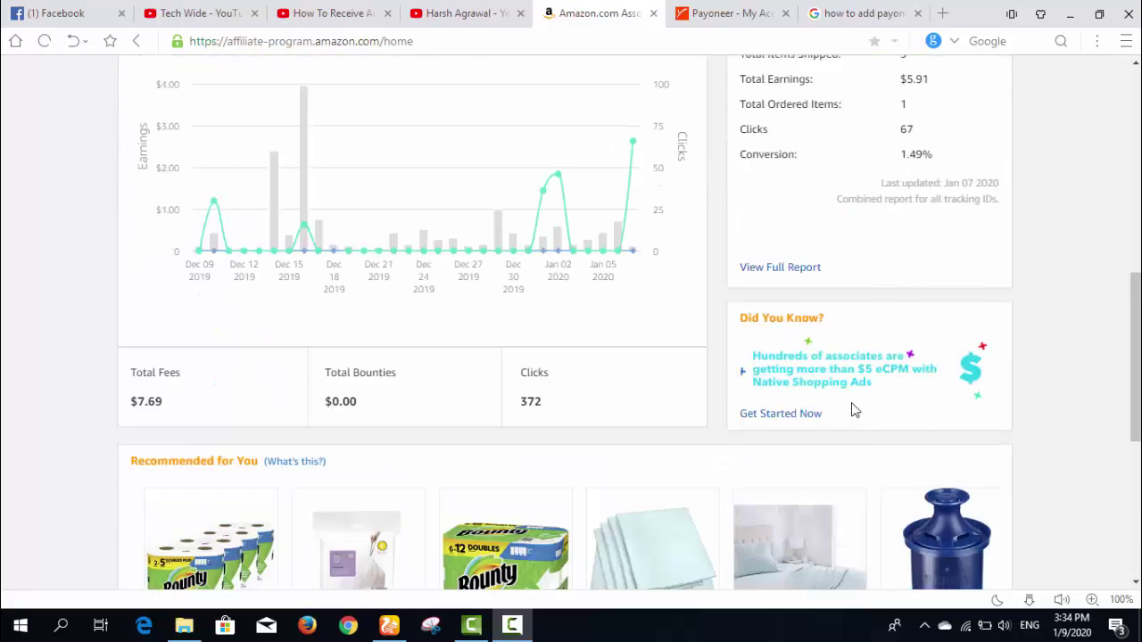
scroll(887, 407, up, 6)
scroll(874, 407, down, 2)
scroll(834, 406, up, 3)
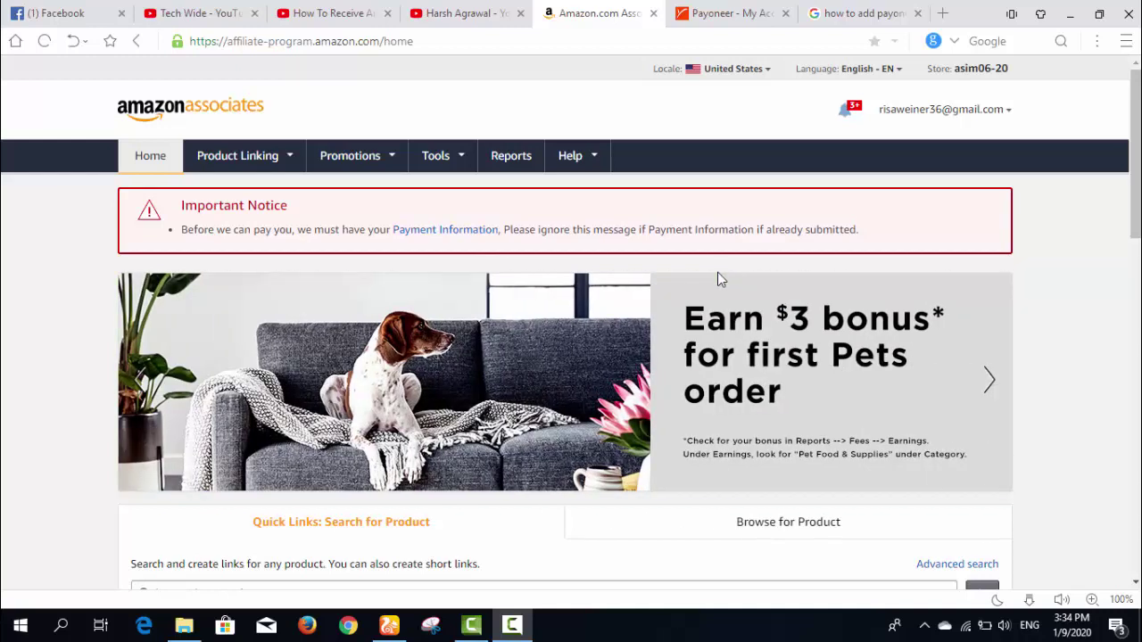
- Switch to Payoneer and scroll to the EUR, GBP and USD balances
click(737, 13)
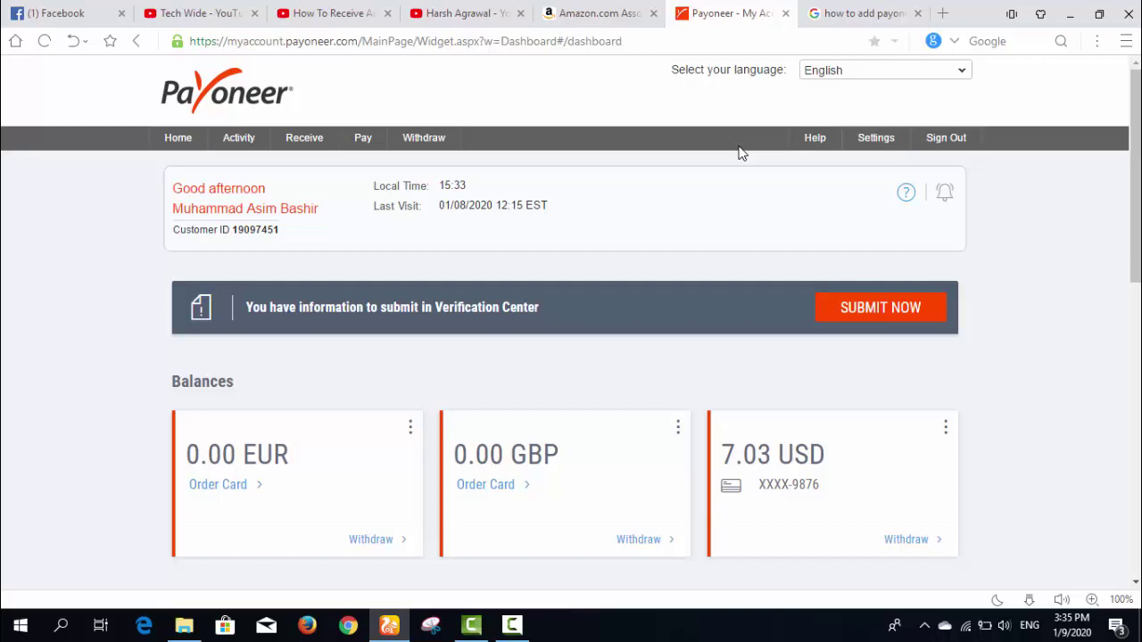
scroll(738, 154, down, 2)
scroll(698, 157, up, 2)
scroll(746, 171, down, 2)
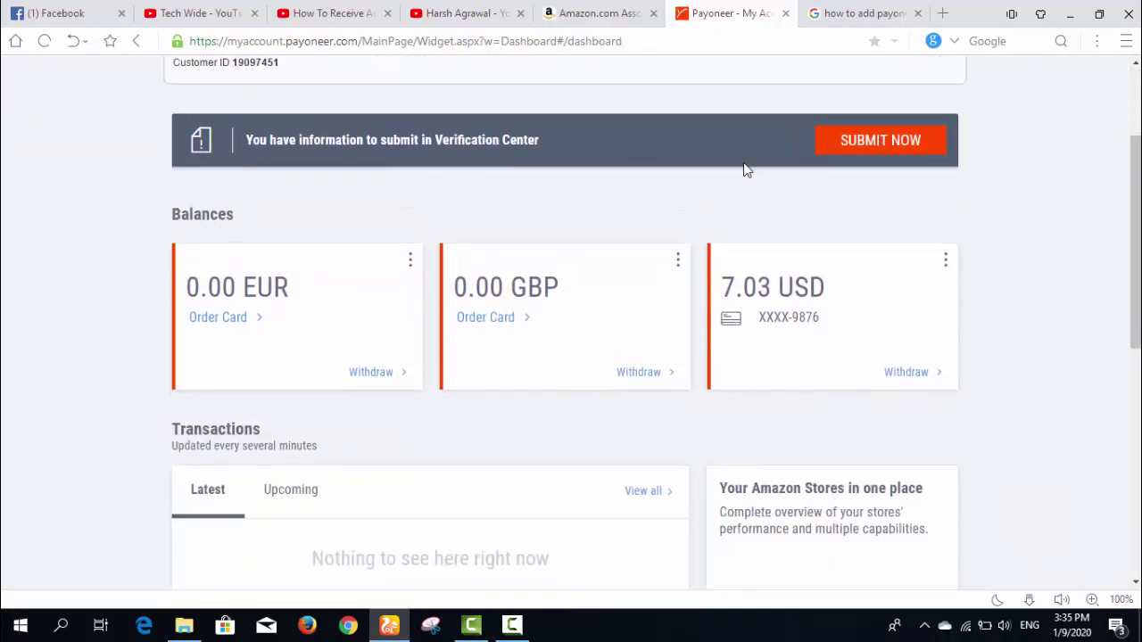
scroll(745, 171, up, 2)
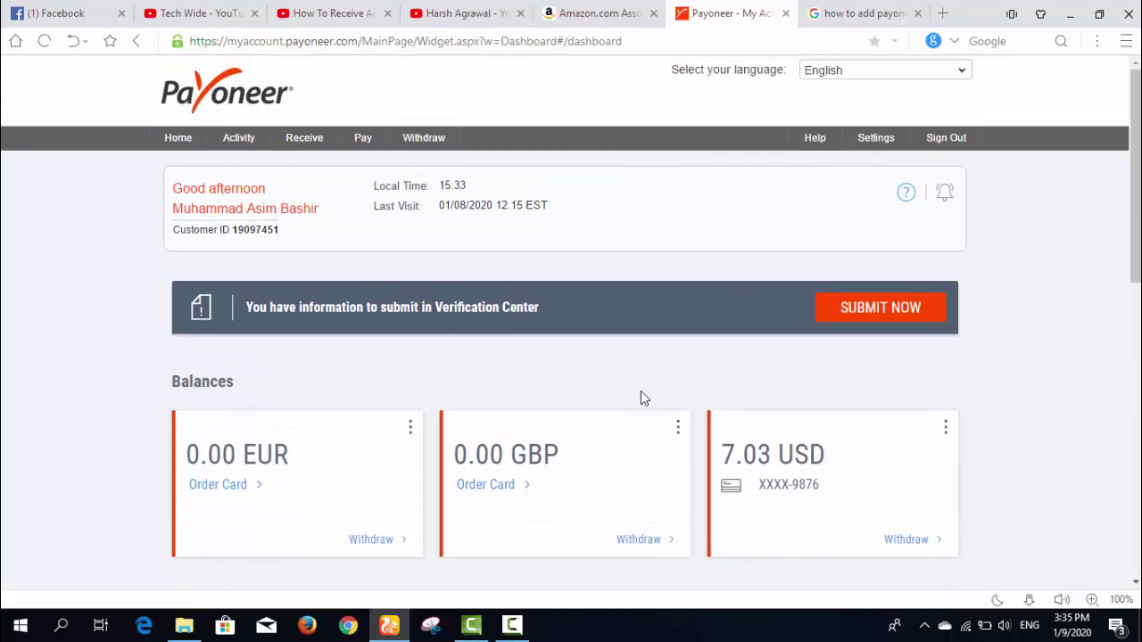
scroll(652, 323, down, 2)
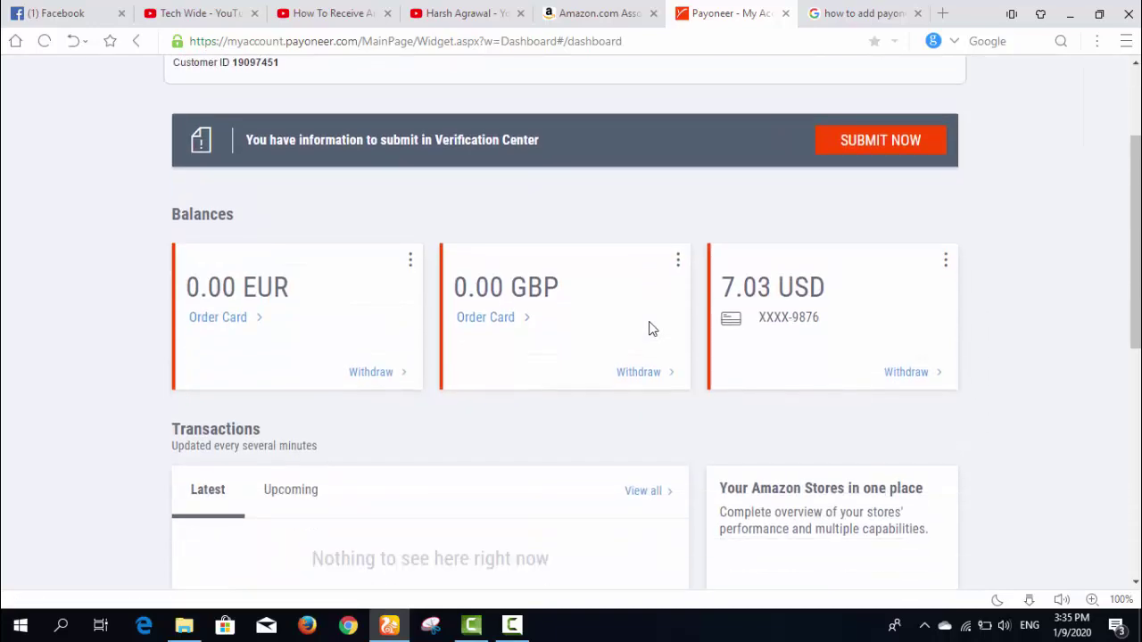
- Open Account Settings from the Associates account dropdown to review payment and tax info
click(580, 13)
scroll(713, 357, down, 2)
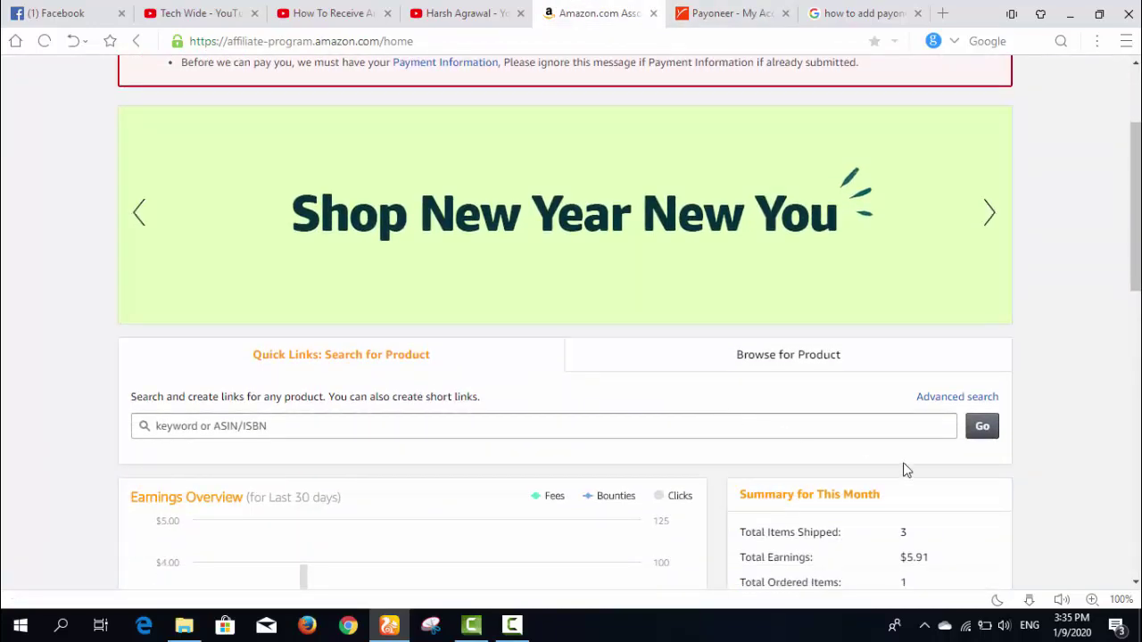
scroll(906, 469, up, 2)
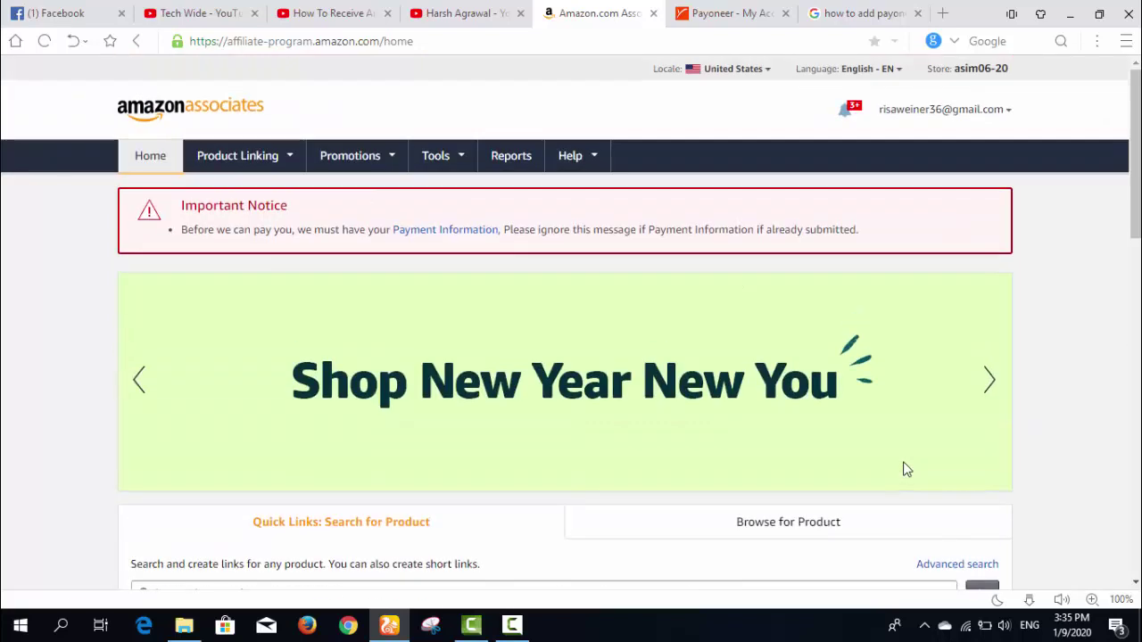
click(929, 114)
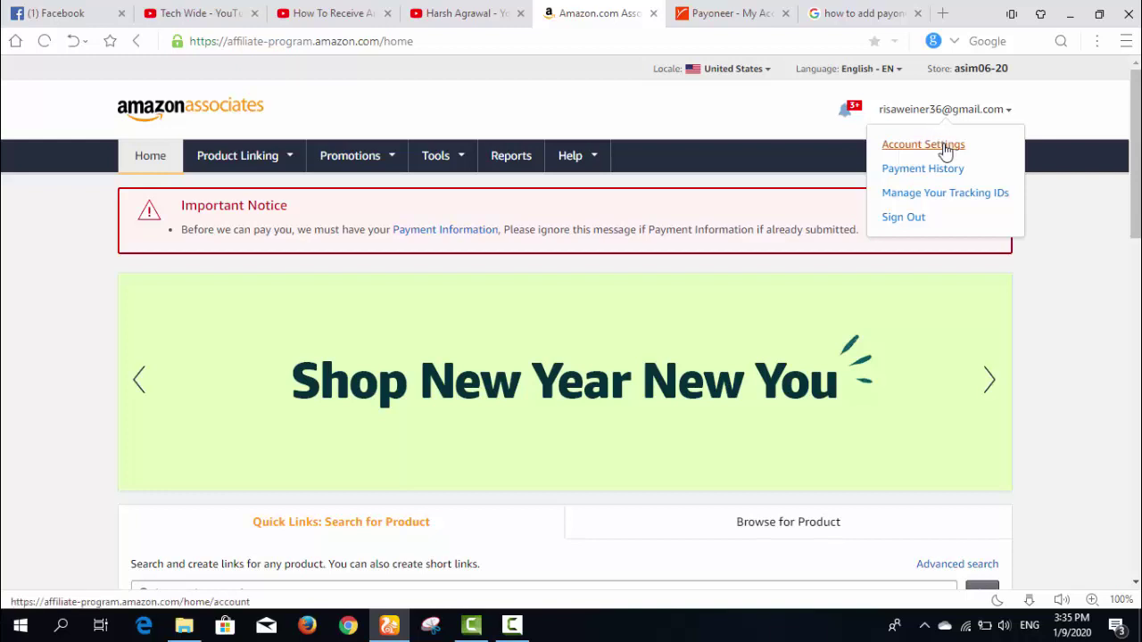
click(945, 148)
scroll(773, 156, down, 2)
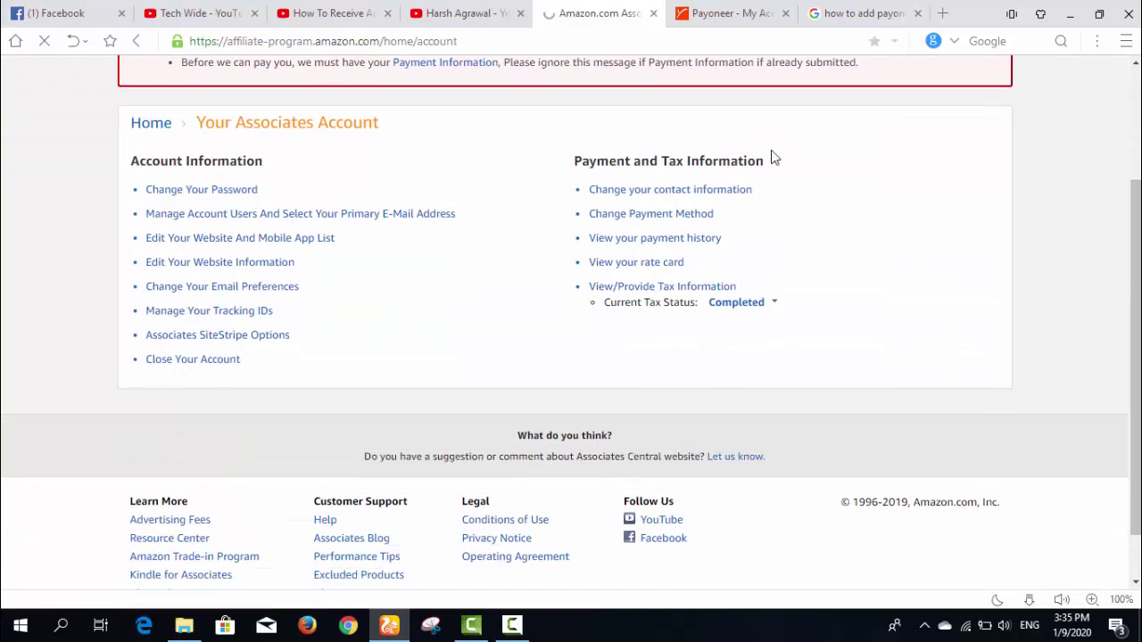
scroll(773, 156, up, 1)
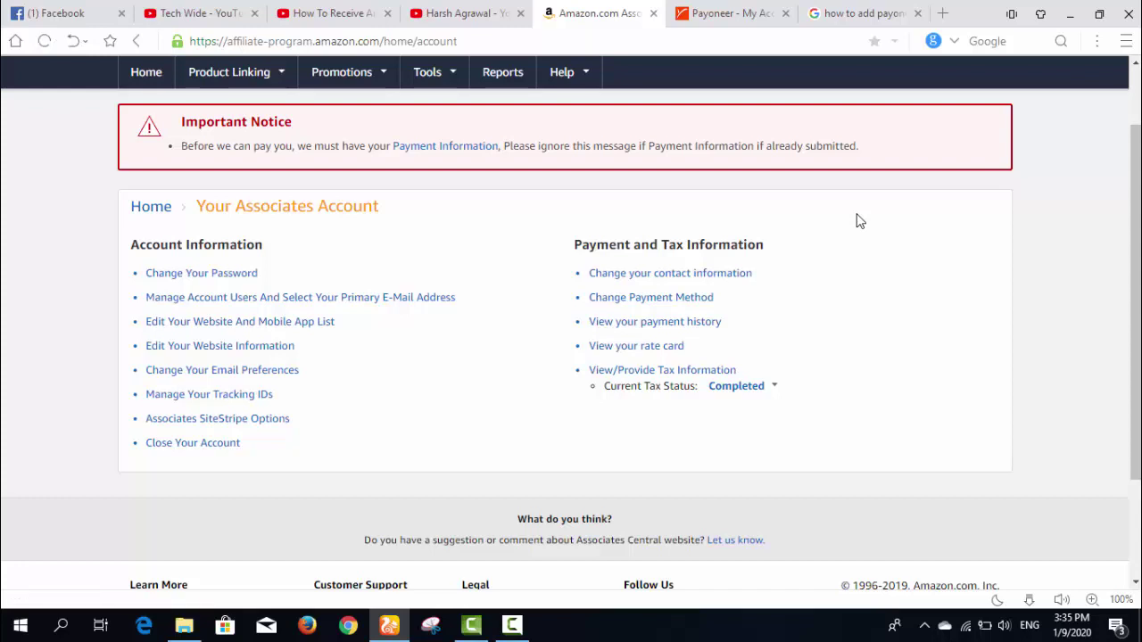
mouse_move(775, 386)
scroll(919, 499, up, 1)
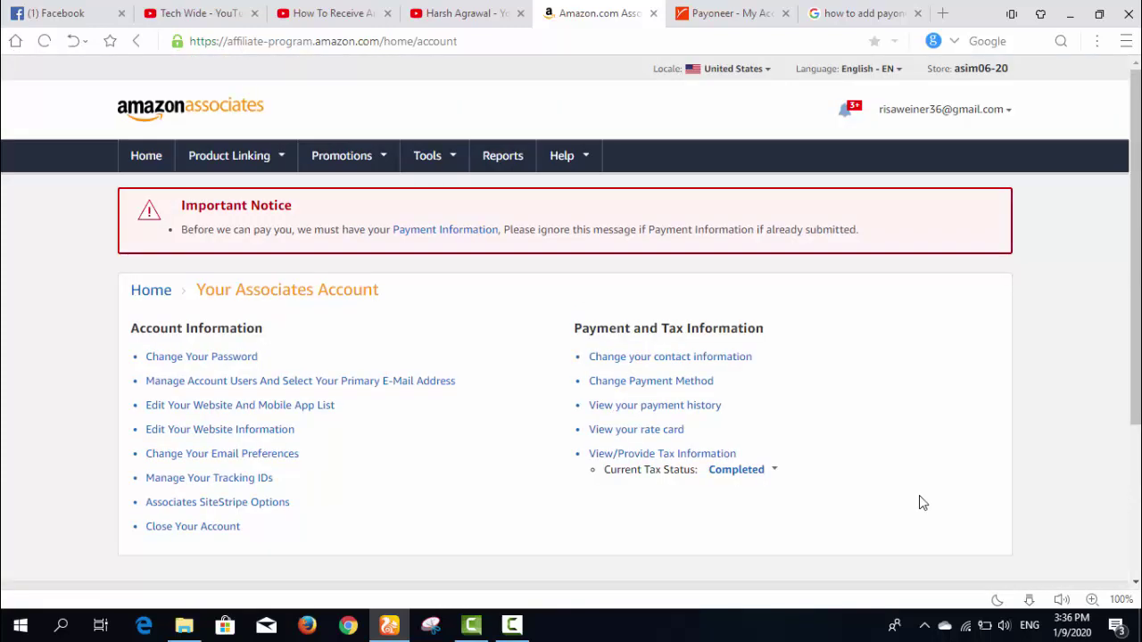
- Open Change Payment Method and, after trying gift card and check, select direct deposit
click(650, 384)
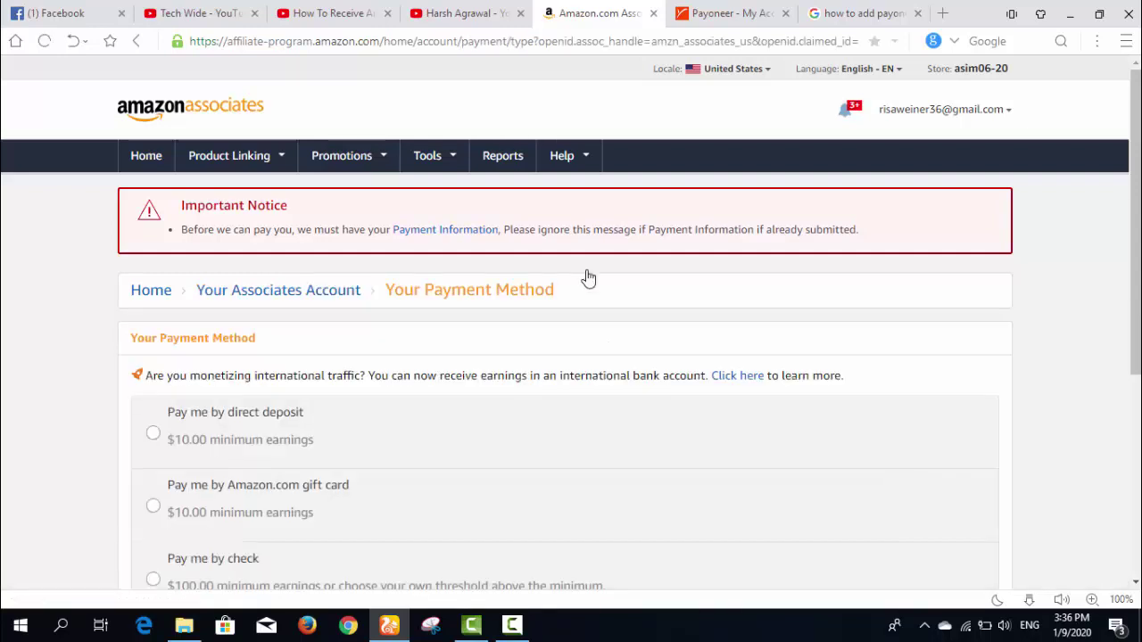
scroll(587, 276, down, 2)
scroll(584, 276, up, 1)
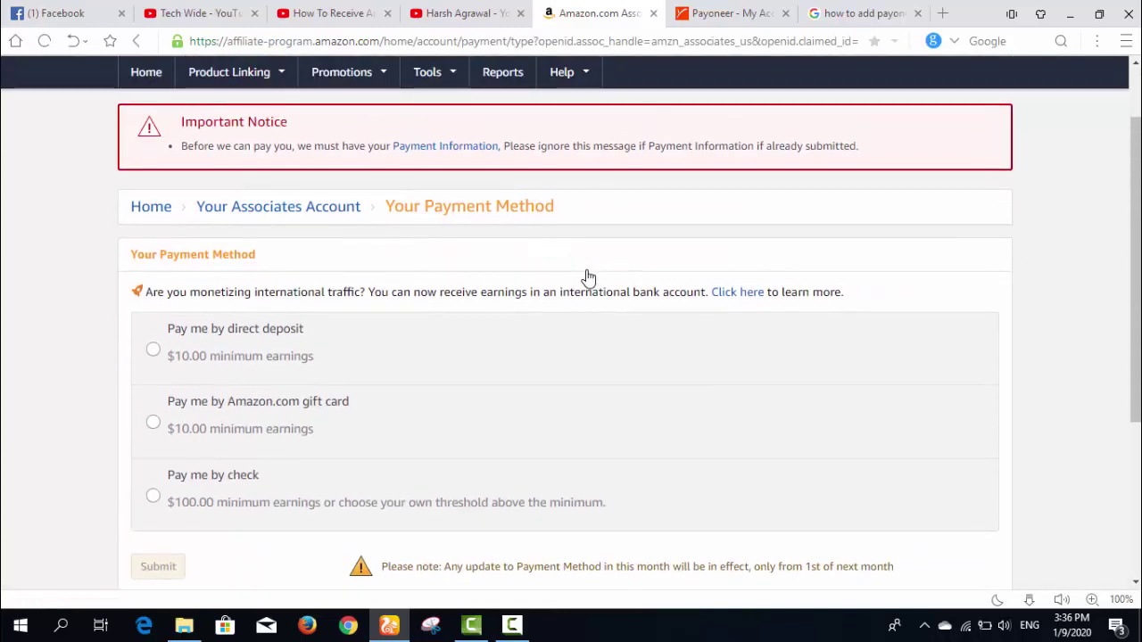
click(358, 332)
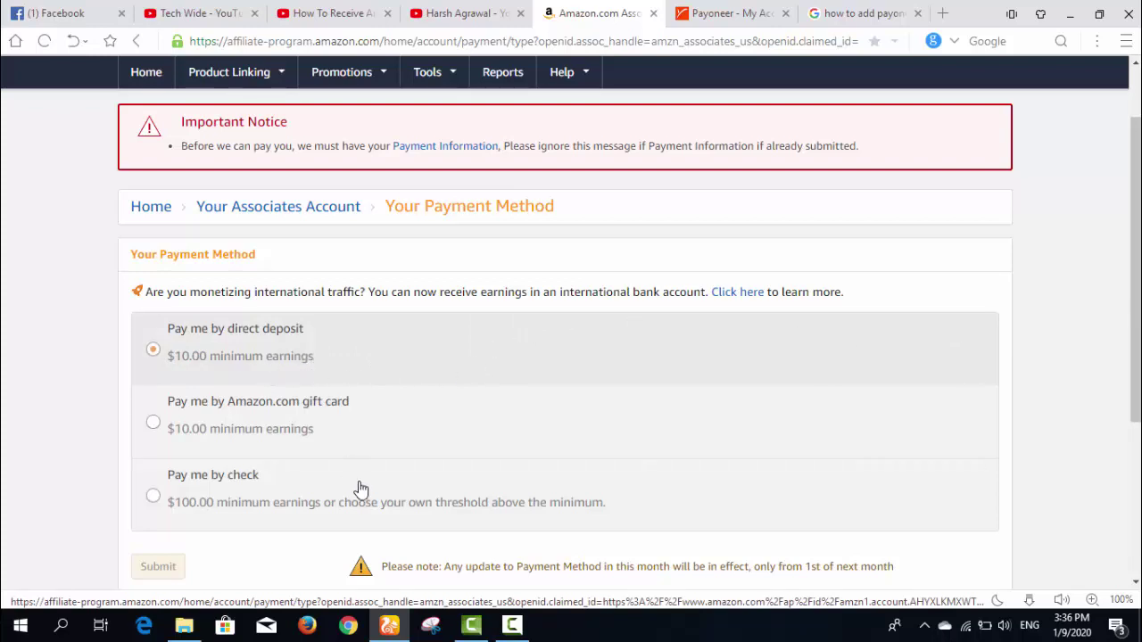
click(320, 452)
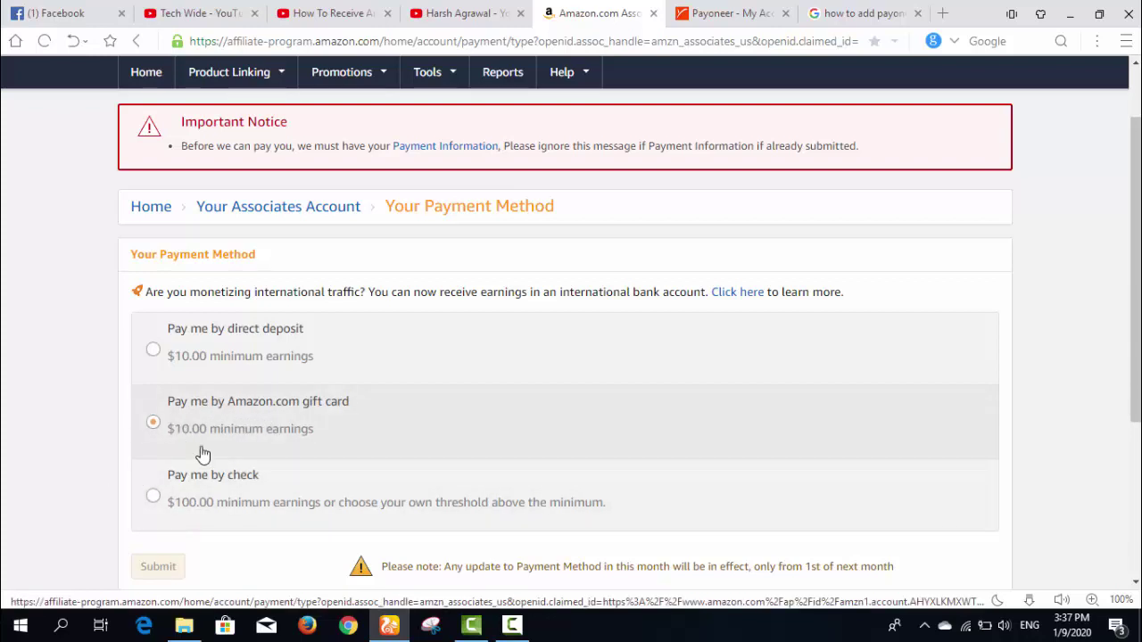
click(303, 467)
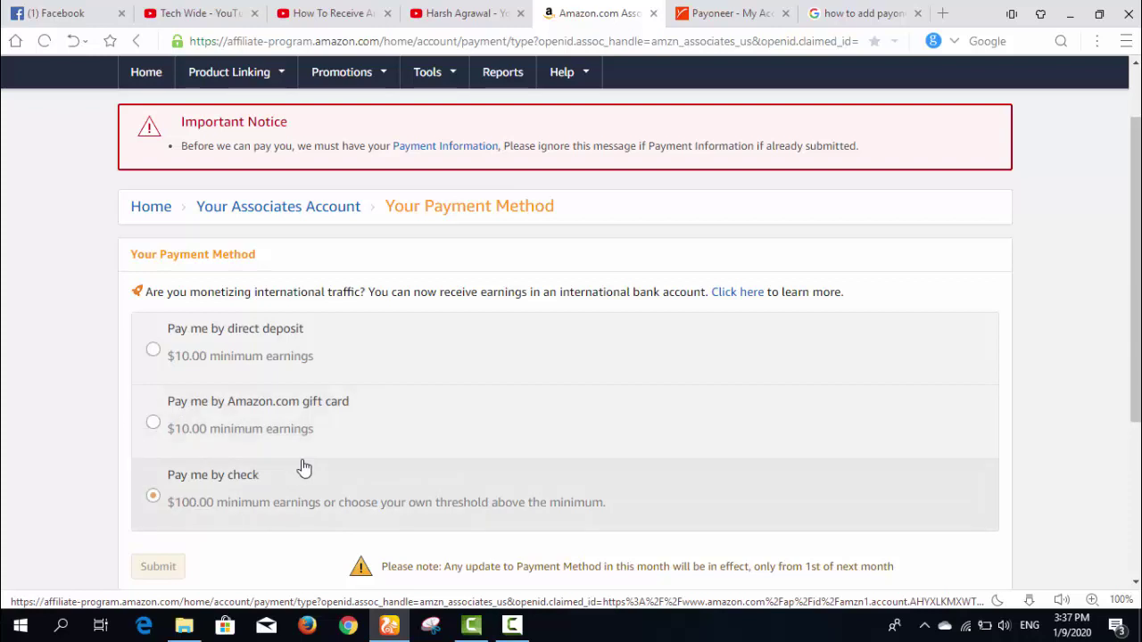
click(369, 440)
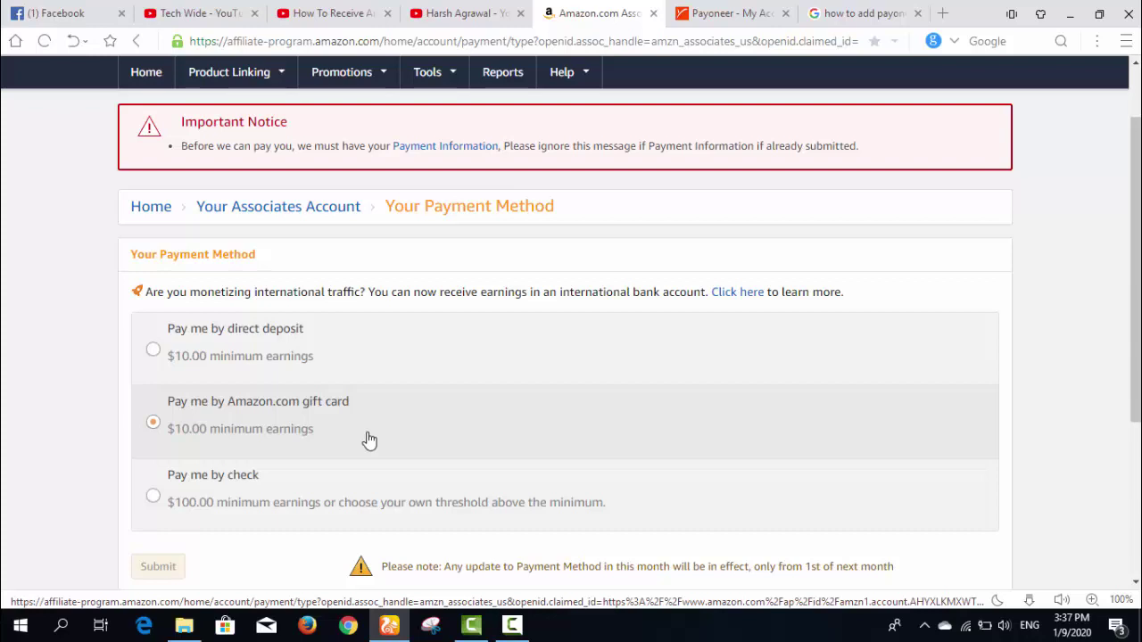
click(272, 355)
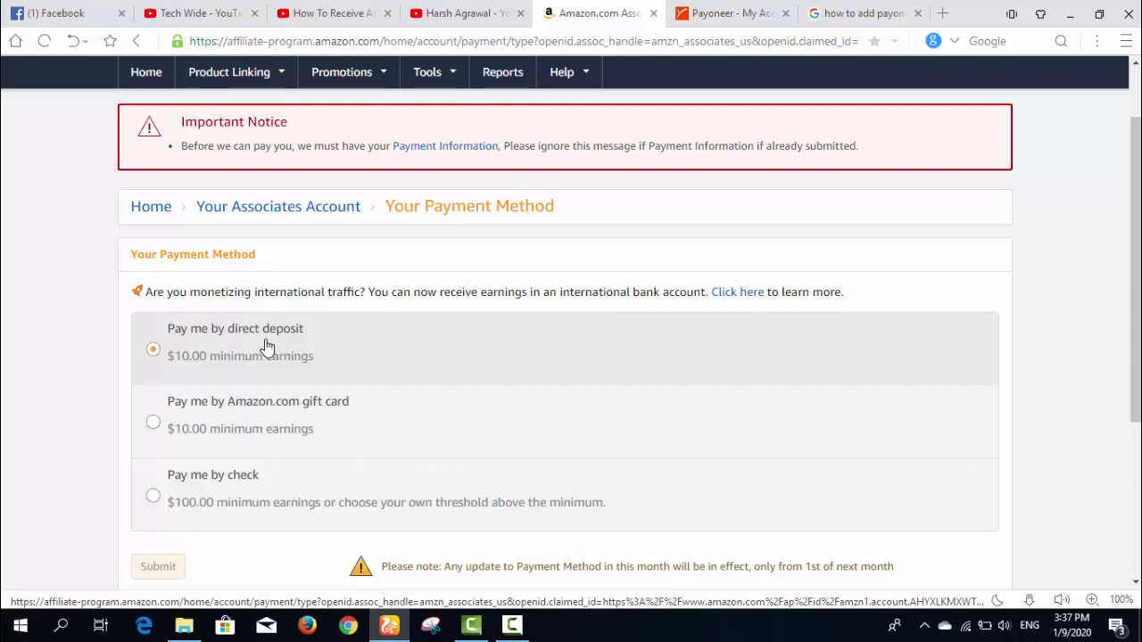
scroll(758, 430, down, 2)
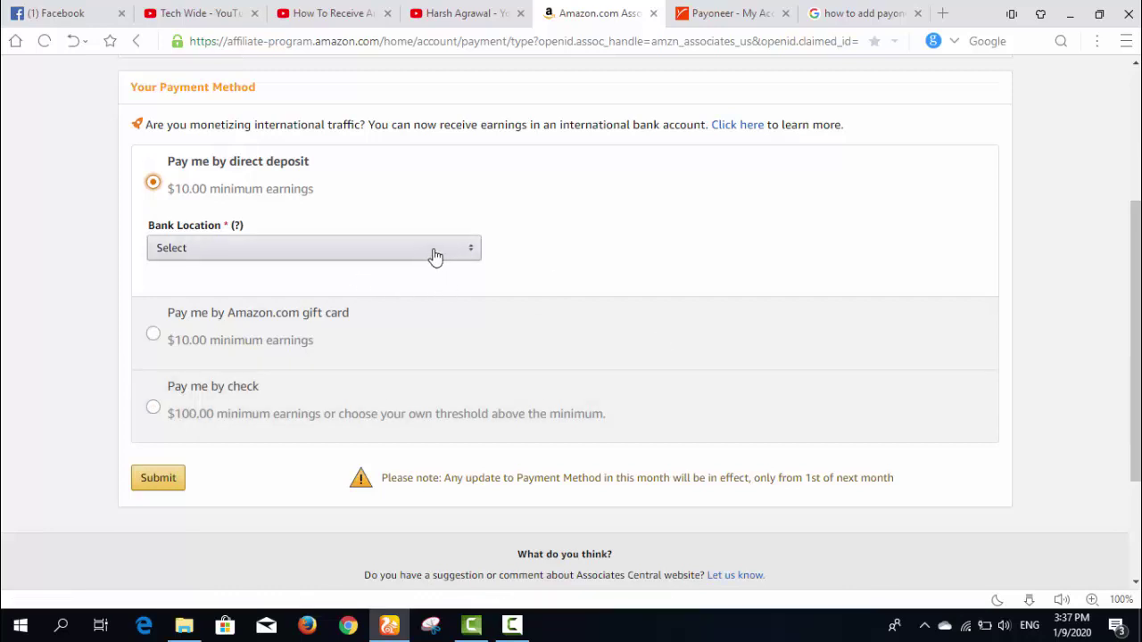
- In Payoneer, open the Global Payment Service receiving accounts
click(752, 9)
scroll(719, 68, up, 3)
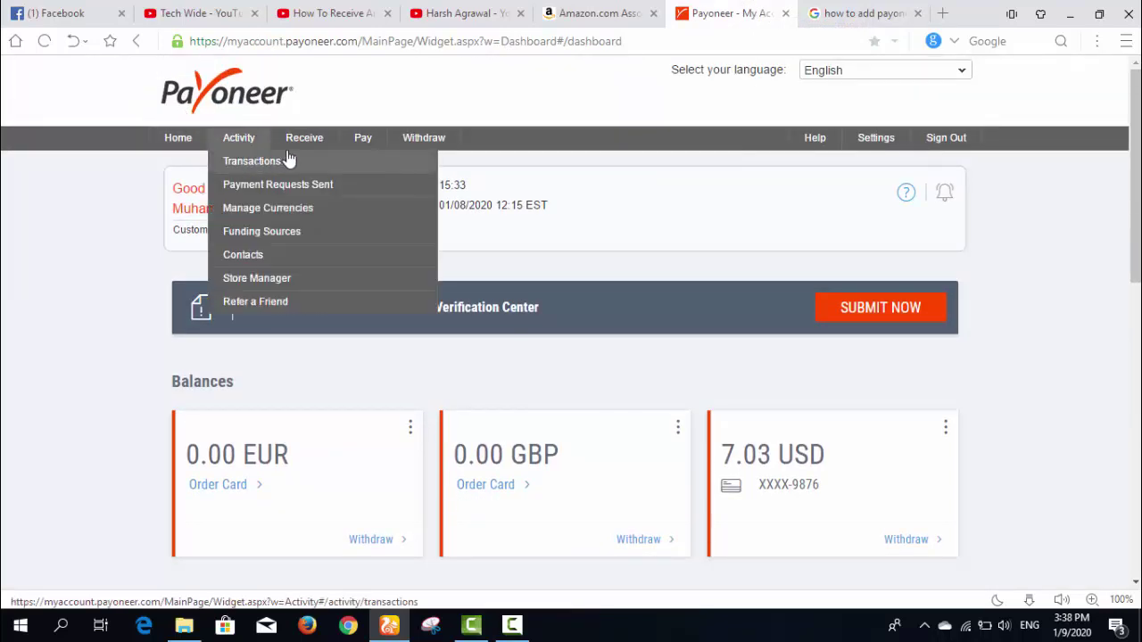
mouse_move(301, 157)
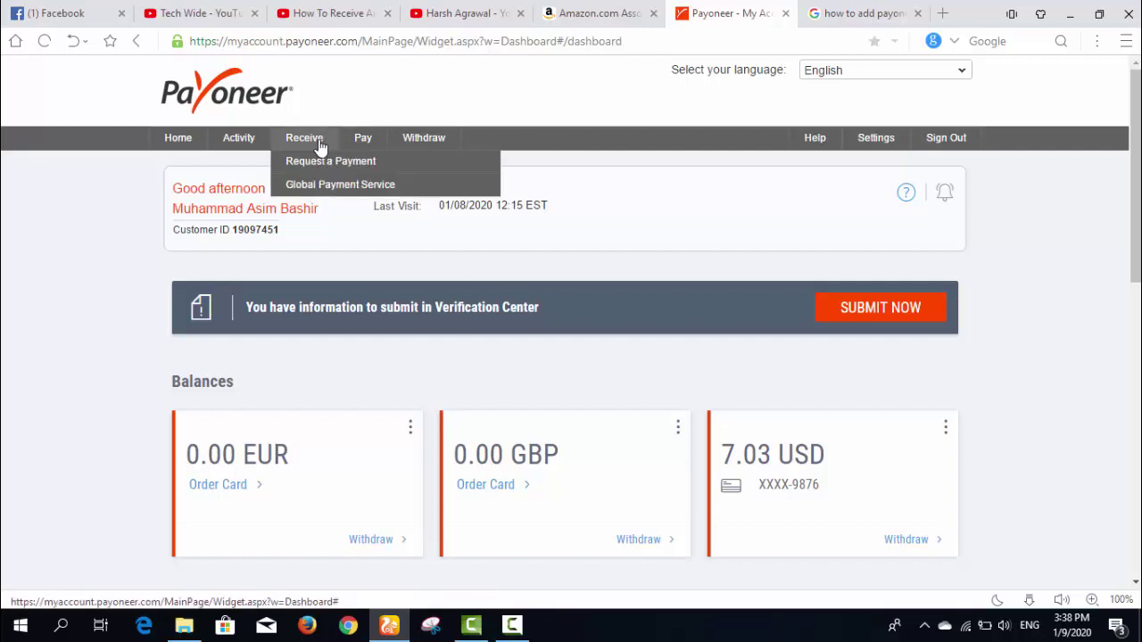
click(337, 184)
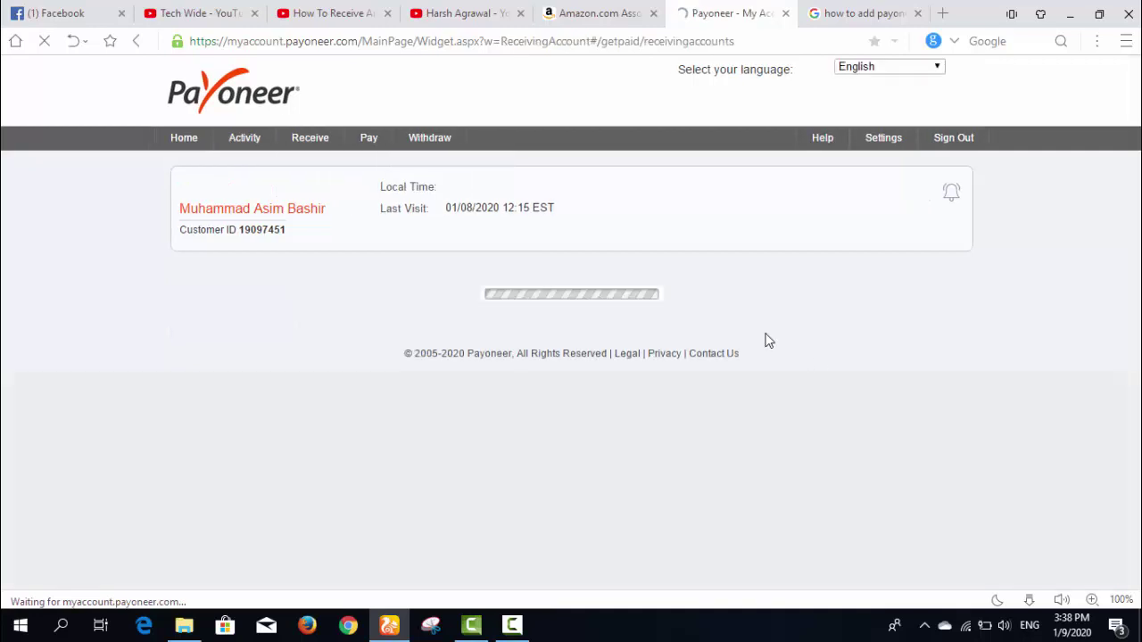
scroll(714, 334, down, 2)
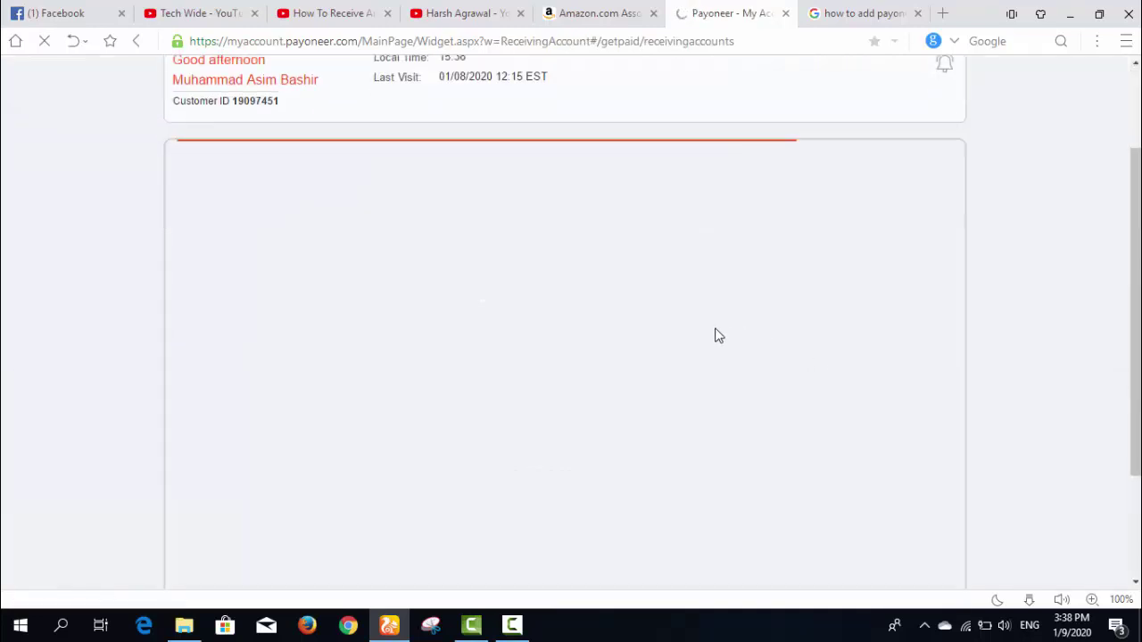
scroll(718, 335, down, 2)
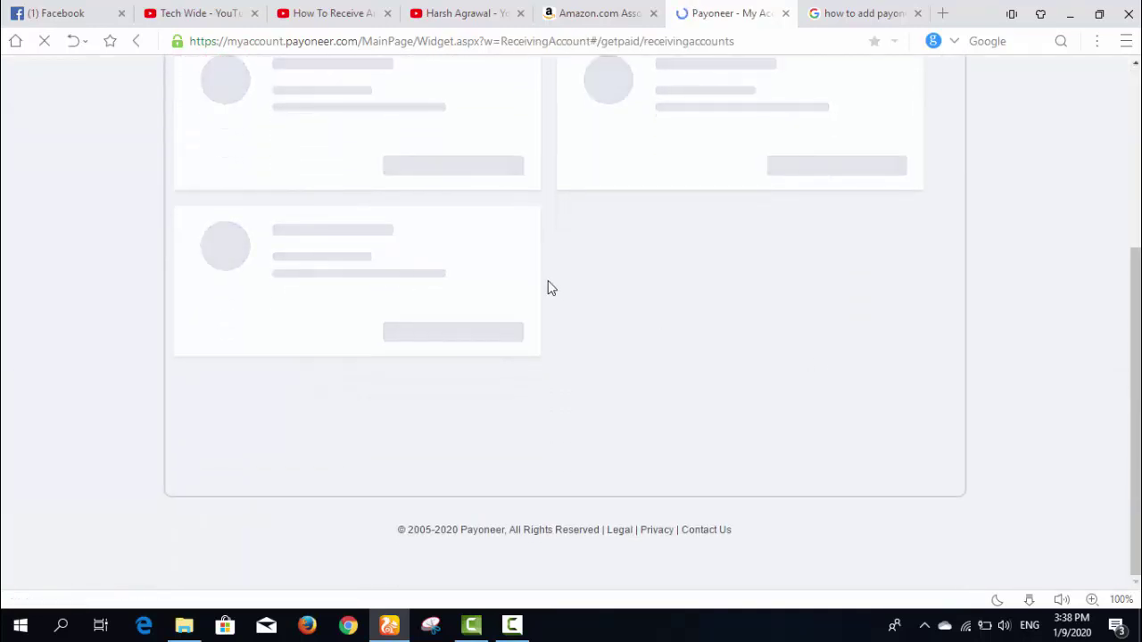
scroll(548, 290, down, 3)
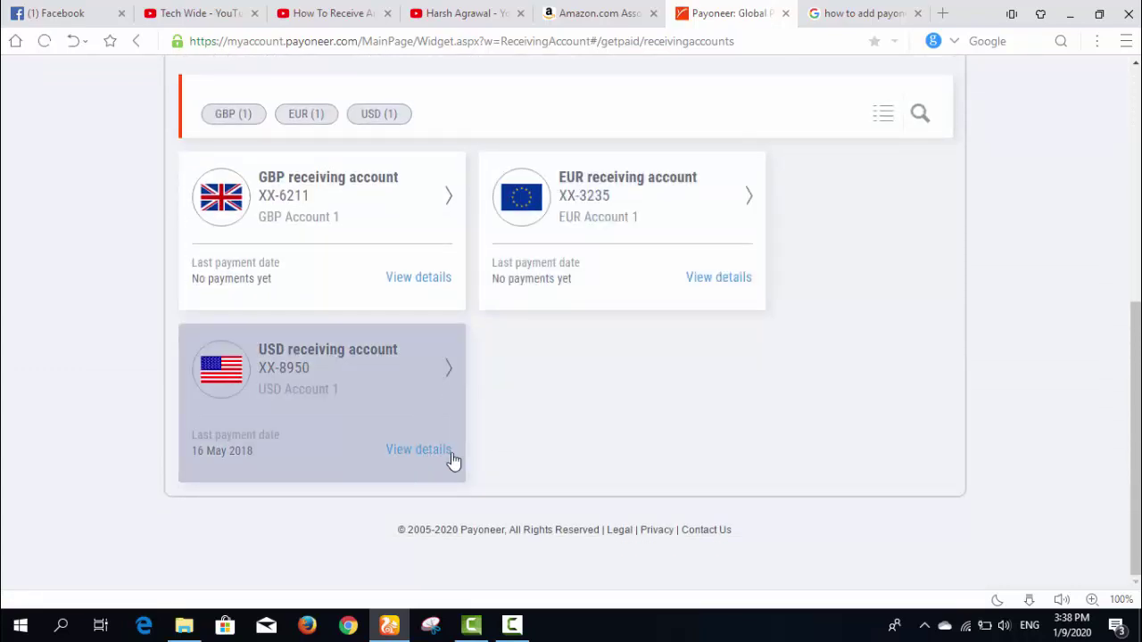
- View the USD receiving account's bank details, then return to Amazon Associates
click(446, 453)
scroll(673, 382, down, 2)
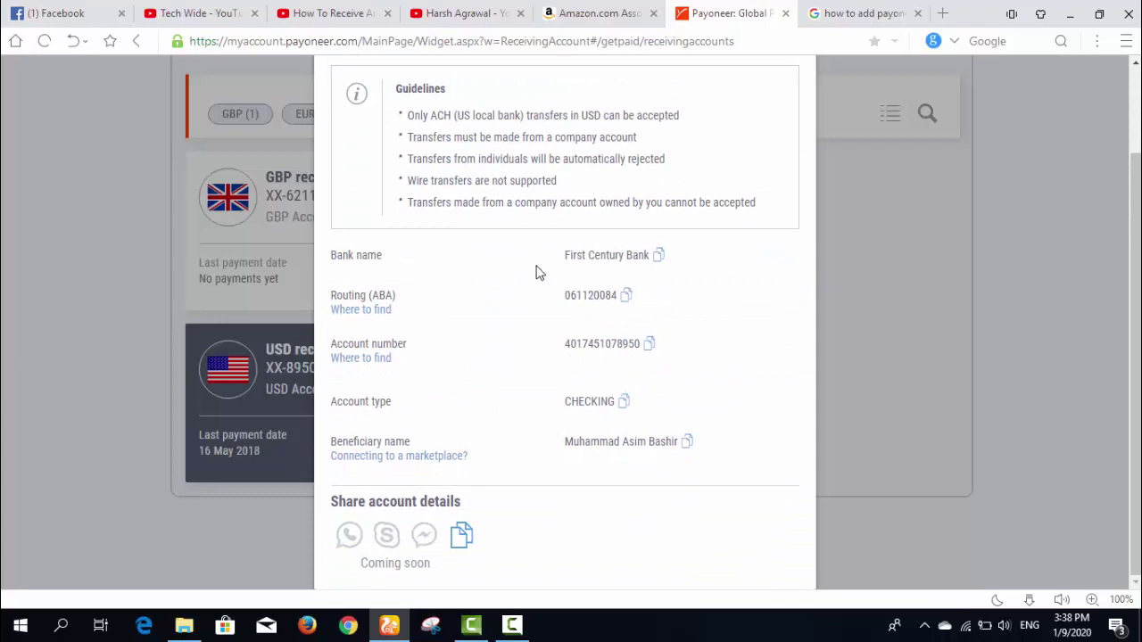
click(571, 13)
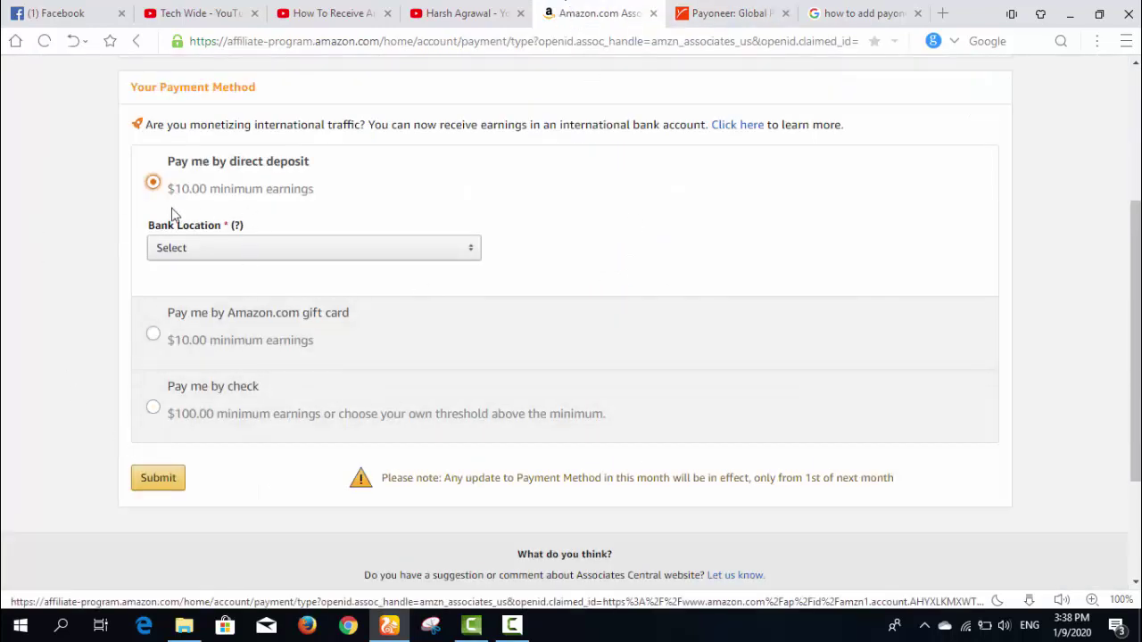
- Set the Bank Location to United States, then go back to Payoneer's USD details
click(257, 251)
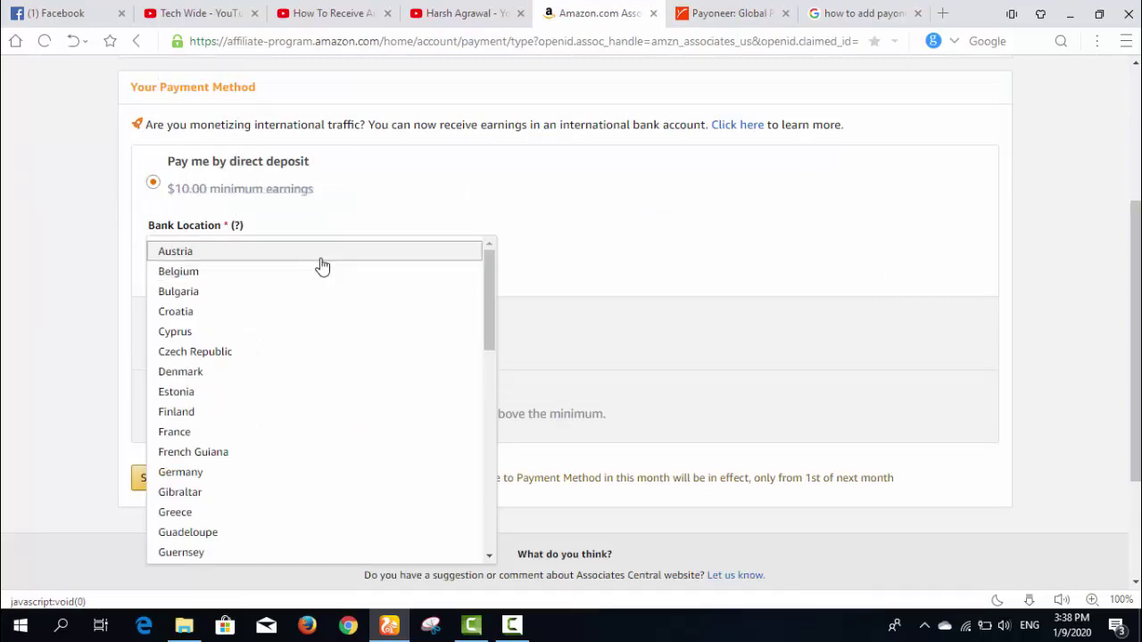
scroll(413, 362, down, 15)
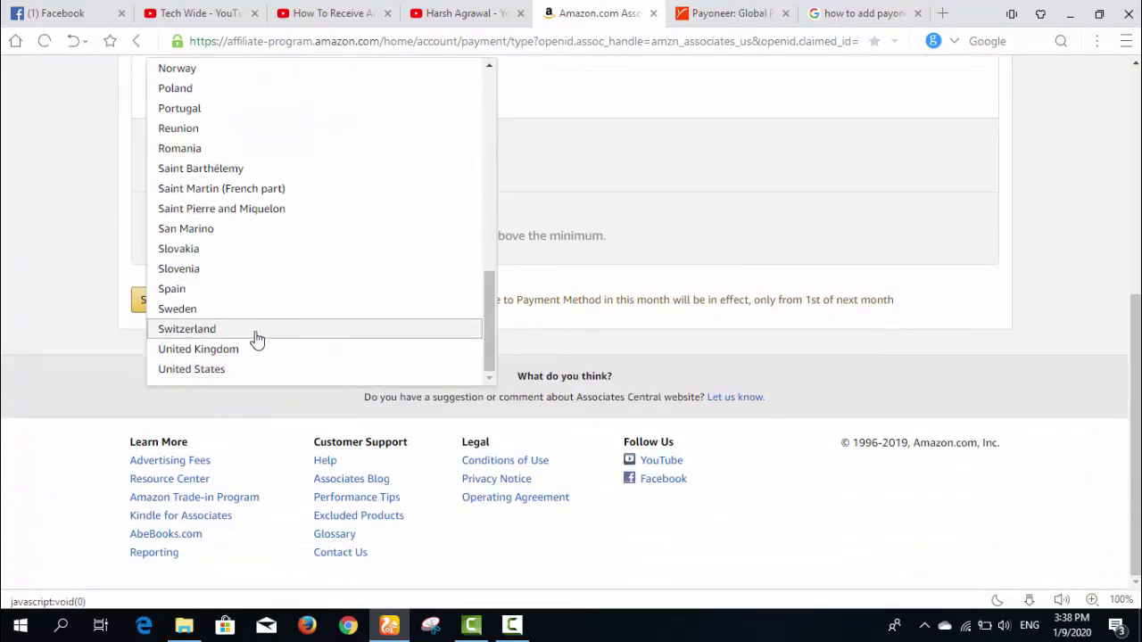
click(241, 369)
scroll(340, 361, up, 1)
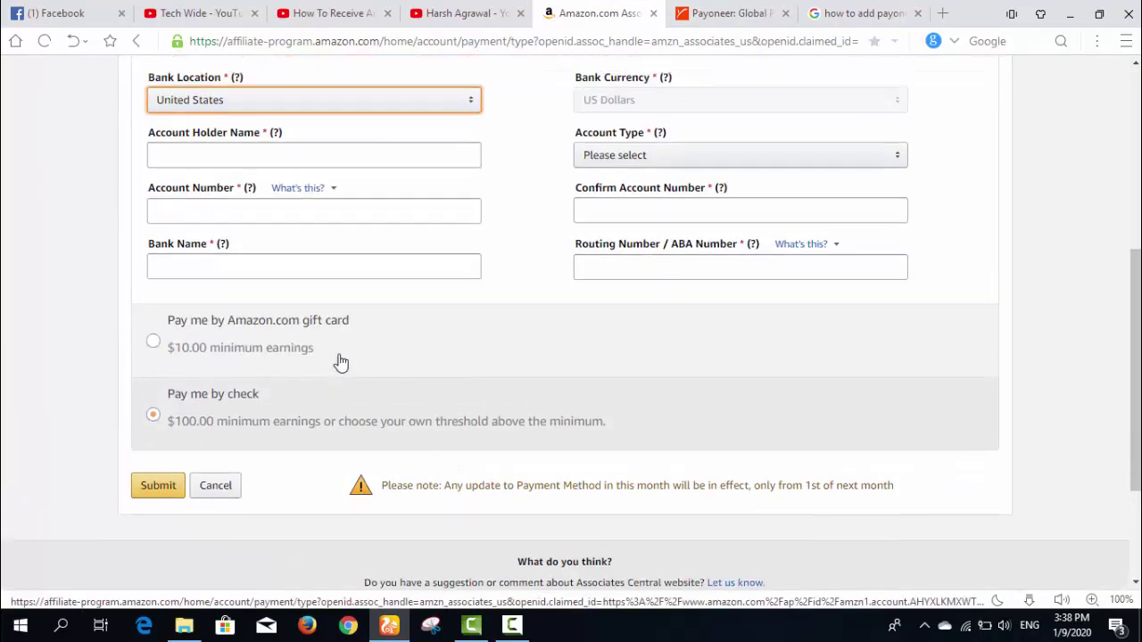
scroll(341, 361, up, 1)
click(318, 209)
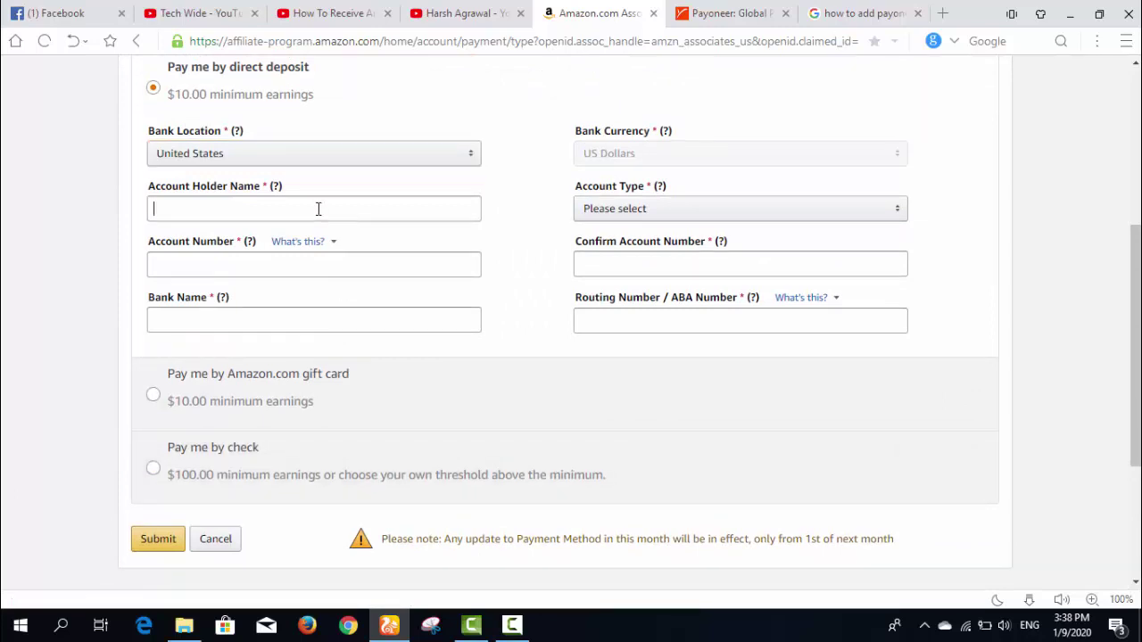
key(ctrl+Tab)
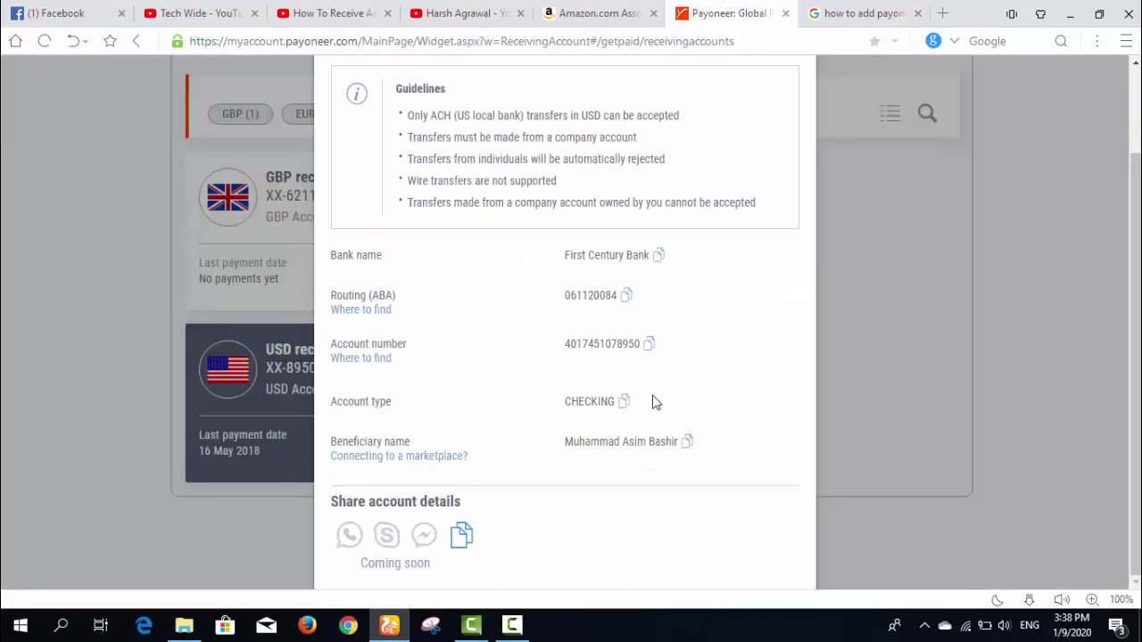
- Paste the Payoneer beneficiary name as Account Holder Name and set Account Type to Checking
mouse_move(561, 445)
mouse_down()
mouse_move(675, 444)
mouse_move(569, 444)
mouse_up()
click(675, 446)
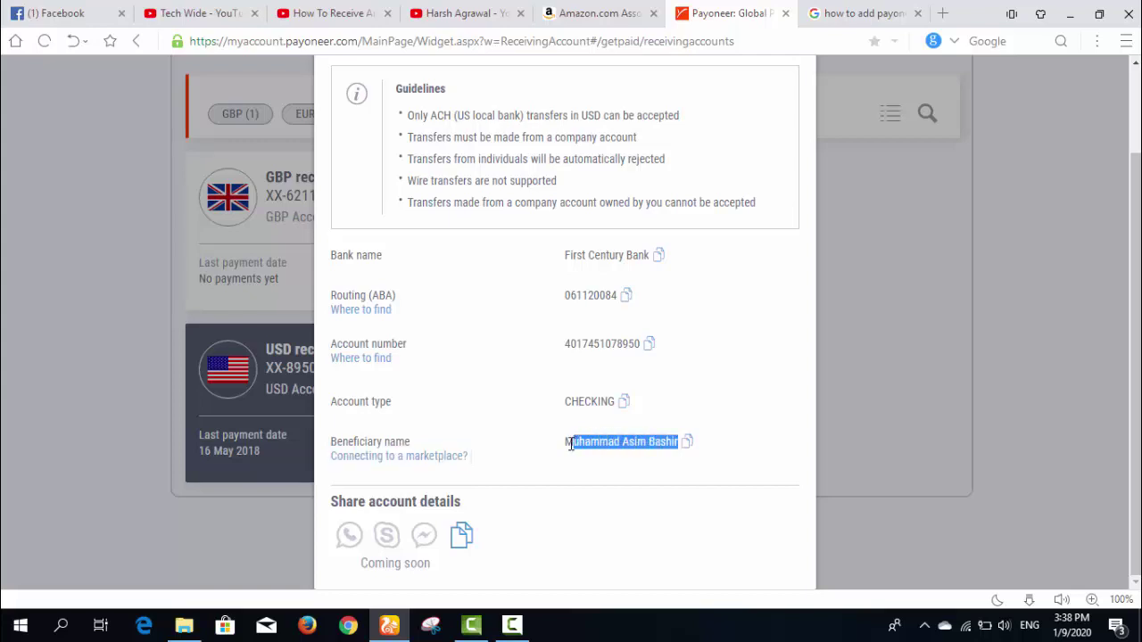
right_click(596, 441)
click(635, 450)
click(586, 11)
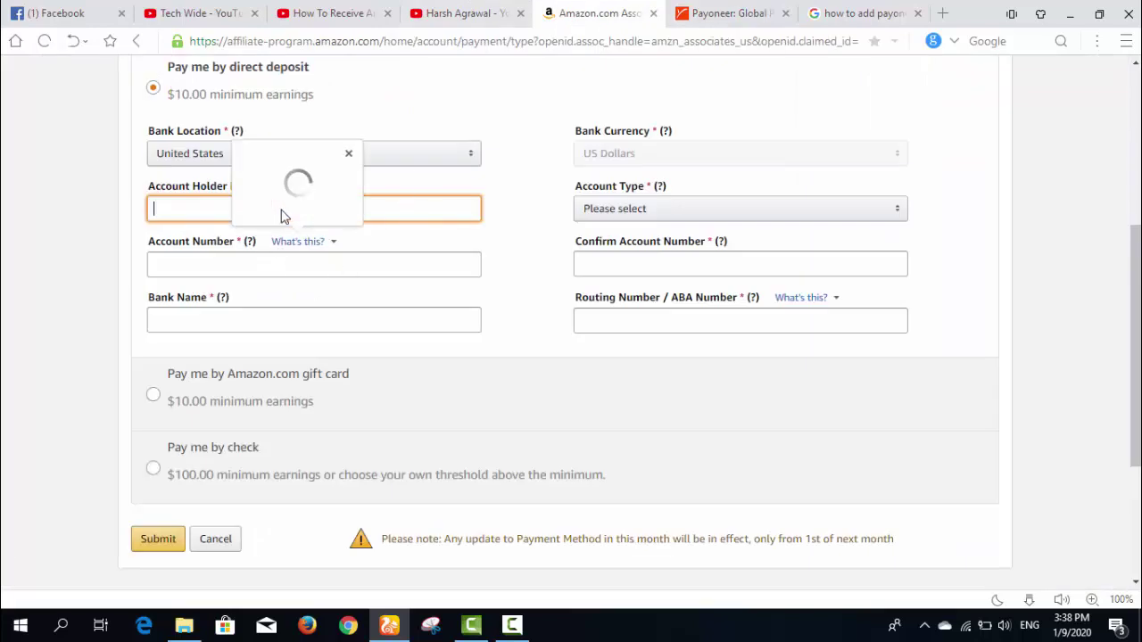
right_click(377, 215)
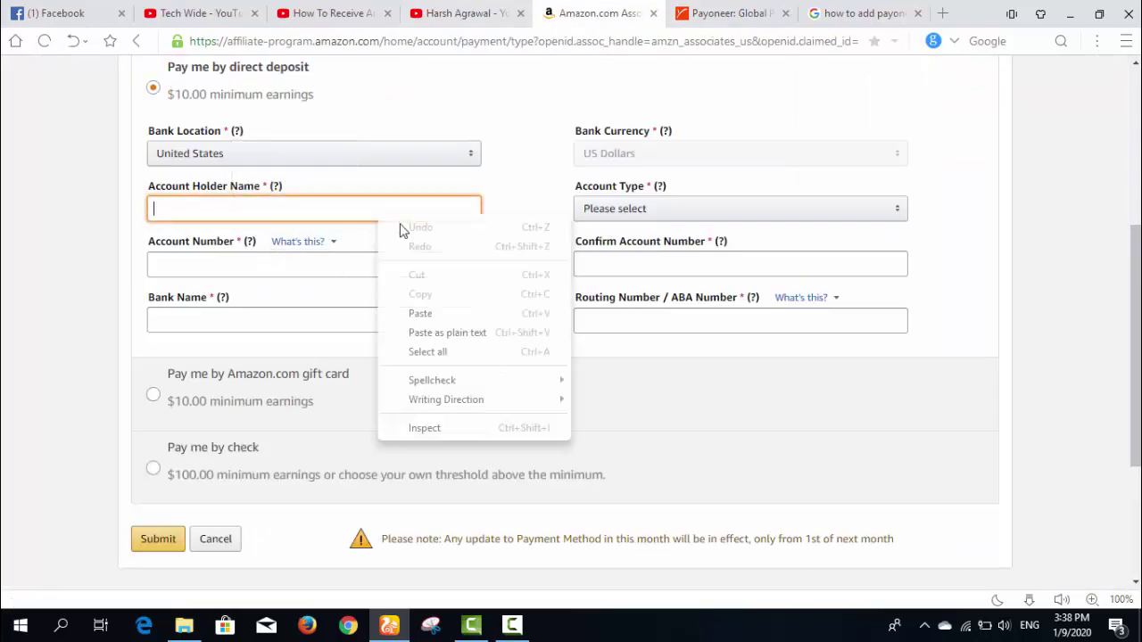
click(432, 313)
click(708, 214)
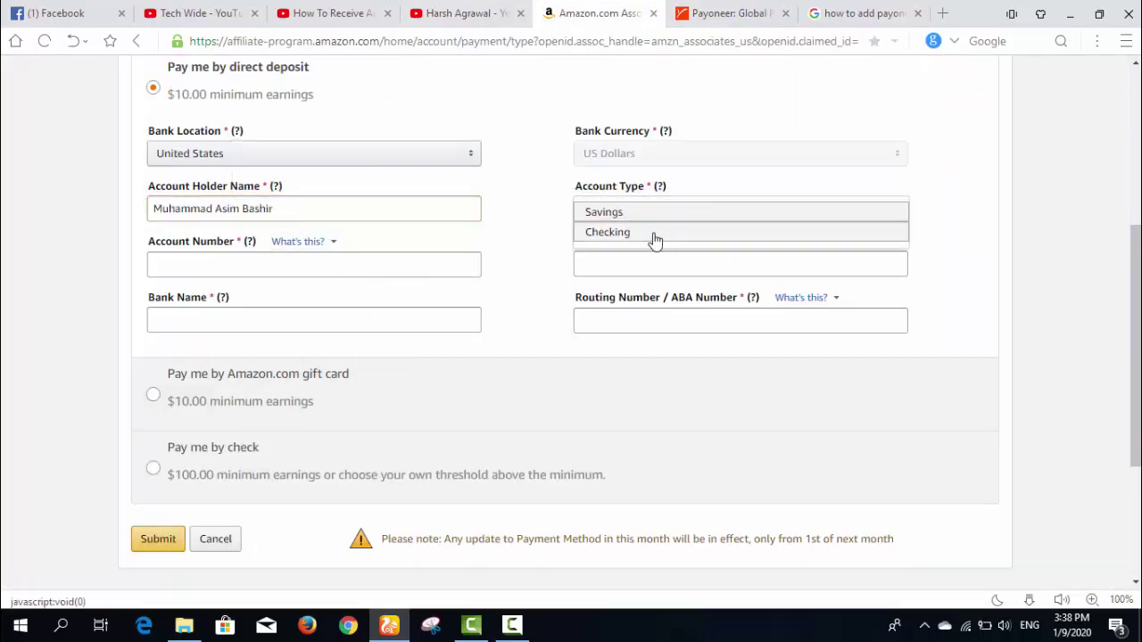
click(652, 233)
- Copy the Payoneer account number into both Account Number and Confirm Account Number
click(730, 12)
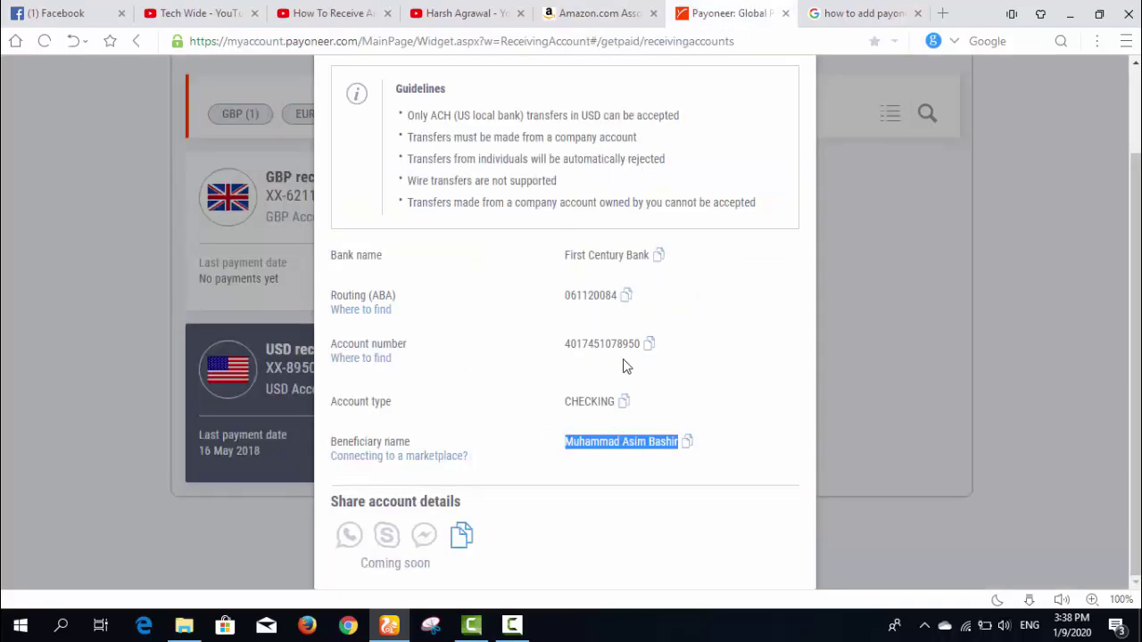
drag(565, 344, 631, 343)
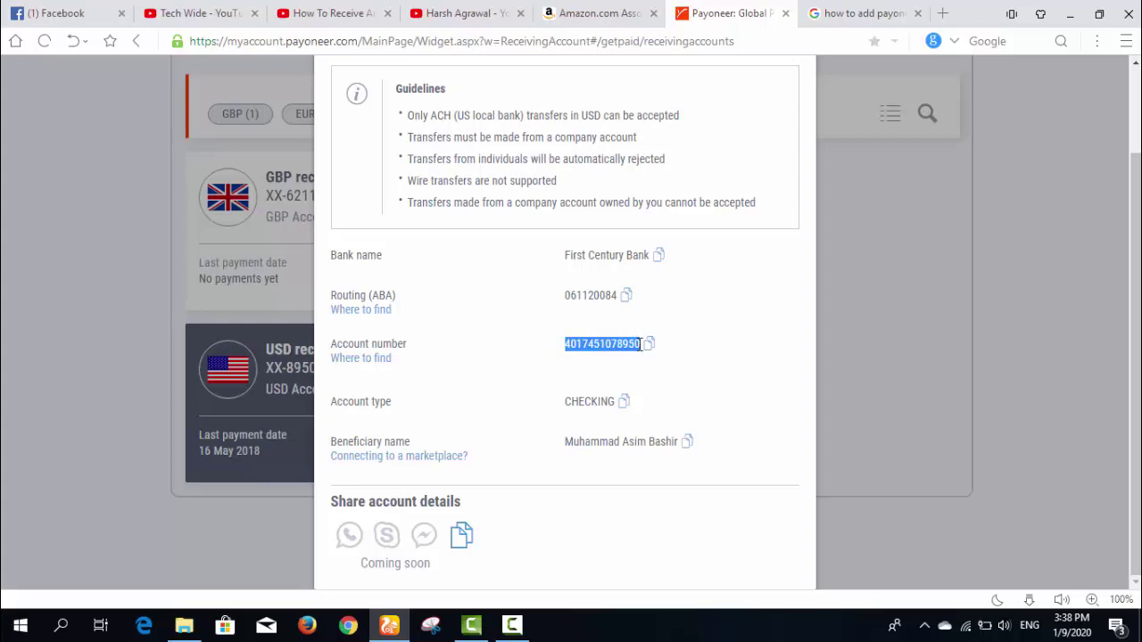
right_click(644, 346)
click(676, 357)
click(596, 12)
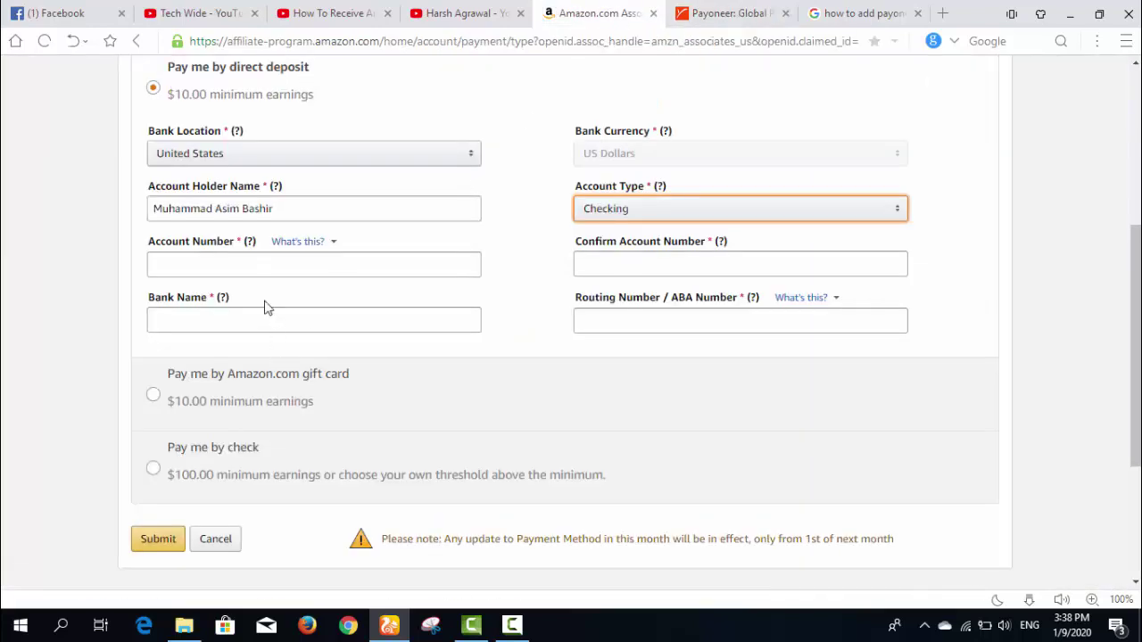
click(260, 271)
right_click(261, 271)
click(306, 370)
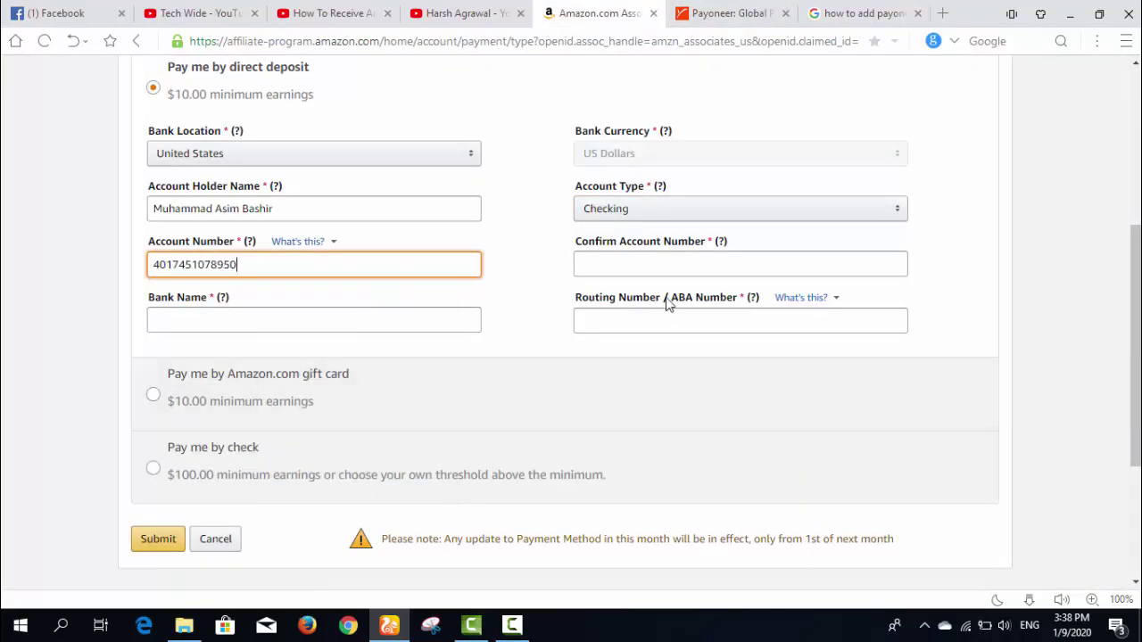
click(650, 270)
right_click(649, 268)
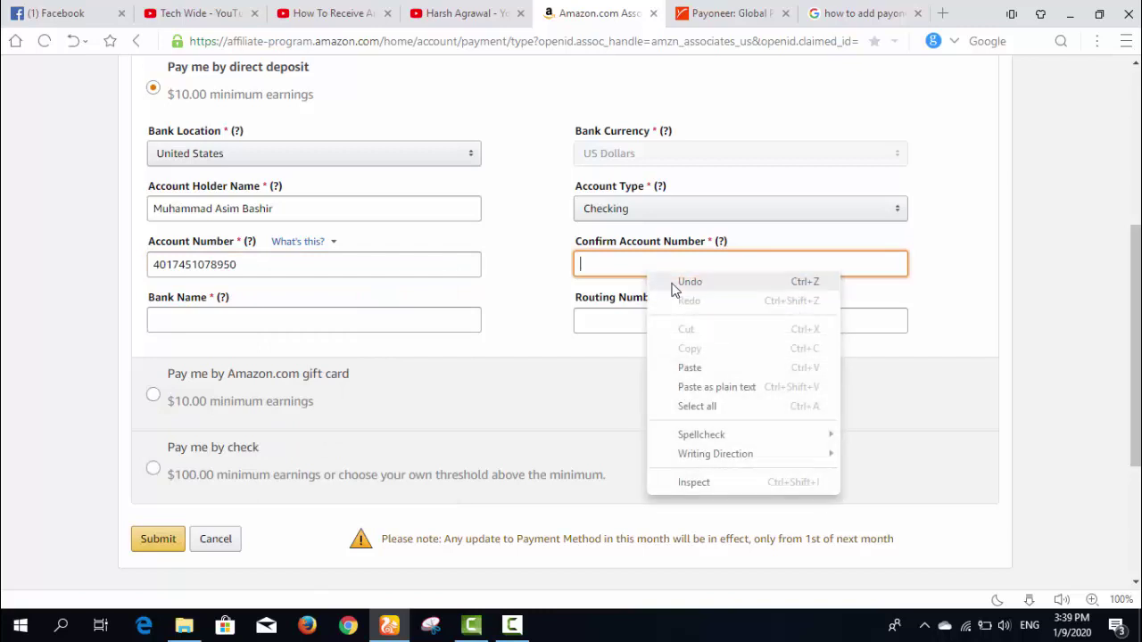
click(685, 367)
click(429, 327)
- Copy 'First Century Bank' from Payoneer and paste it as the Bank Name
click(730, 14)
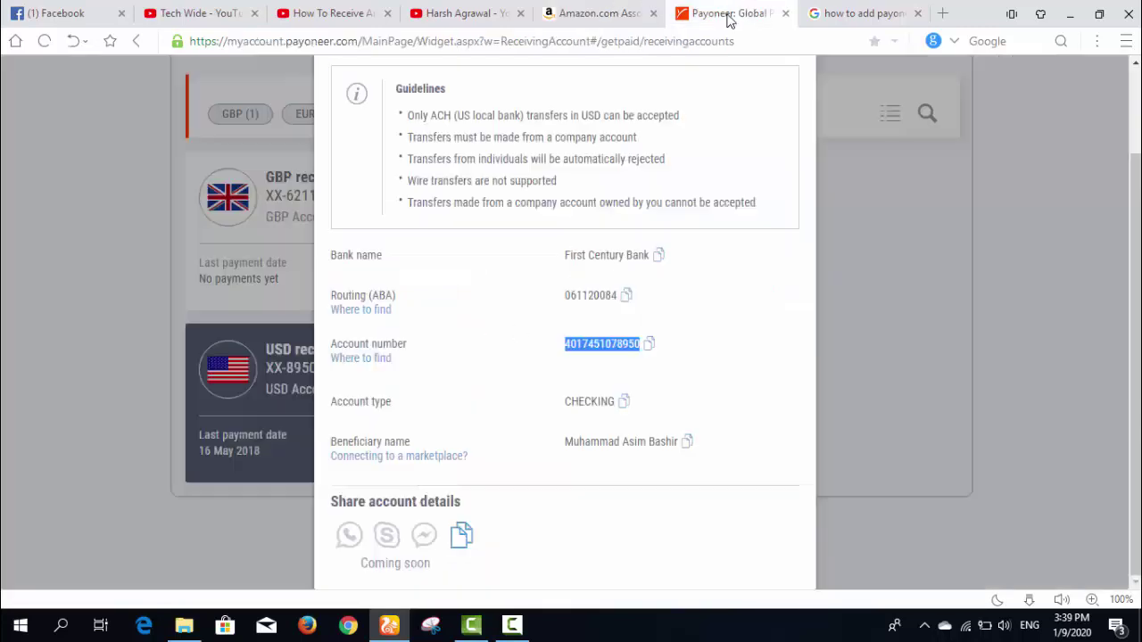
drag(564, 257, 642, 257)
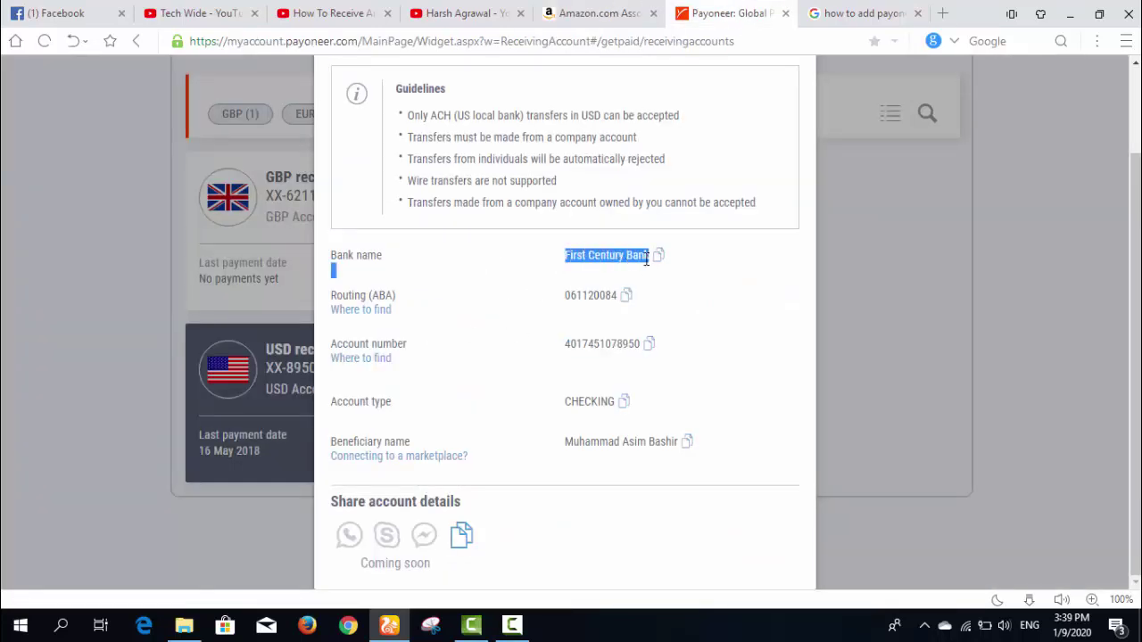
click(593, 278)
drag(565, 257, 650, 258)
right_click(649, 259)
click(683, 270)
click(573, 11)
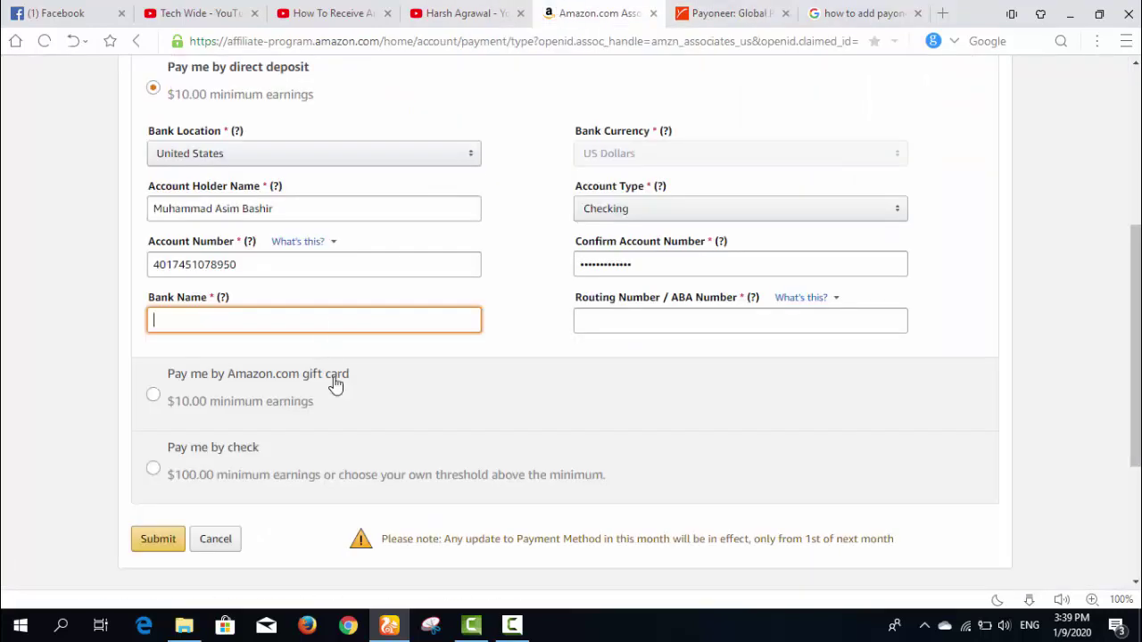
right_click(344, 322)
click(390, 420)
- Fill in routing number 061120084 and review the completed direct deposit form
click(658, 317)
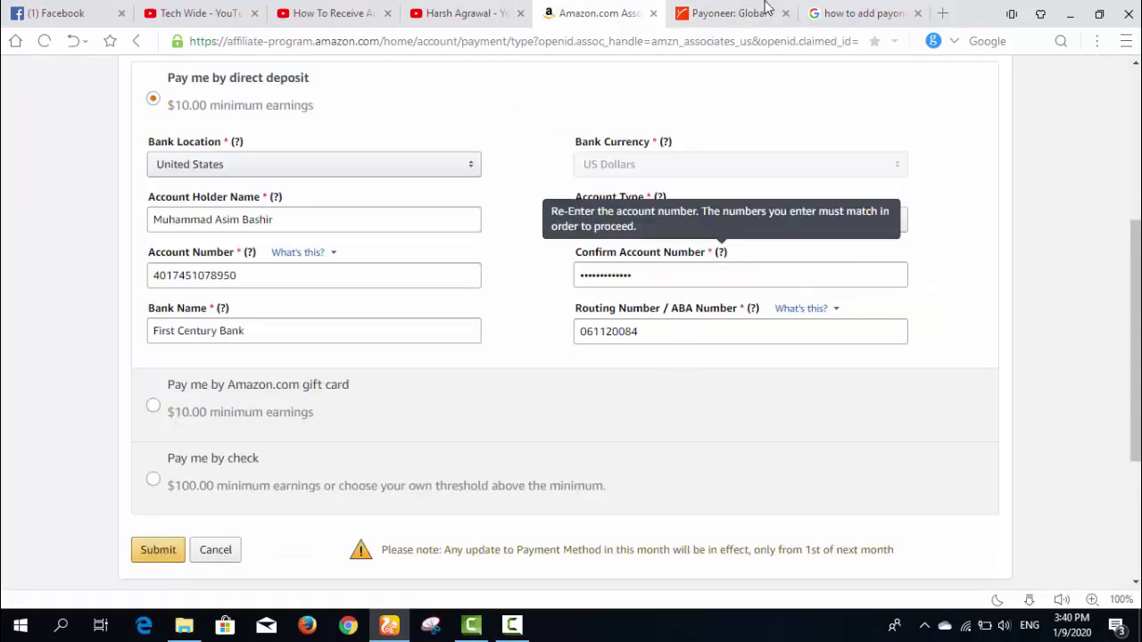
click(765, 11)
click(770, 395)
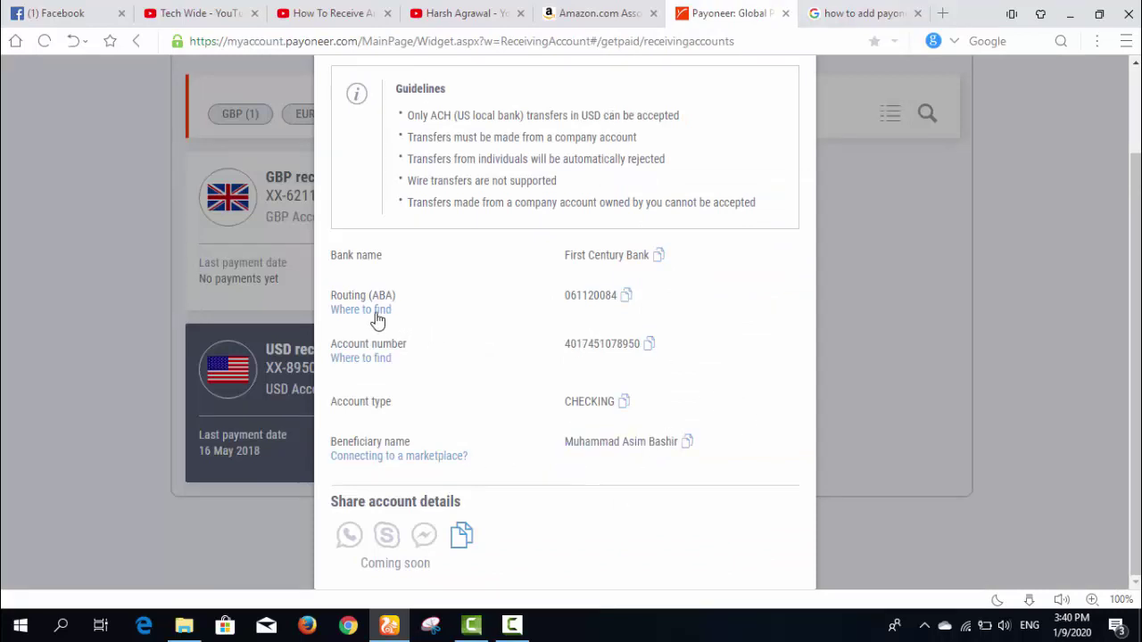
key(ctrl+shift+Tab)
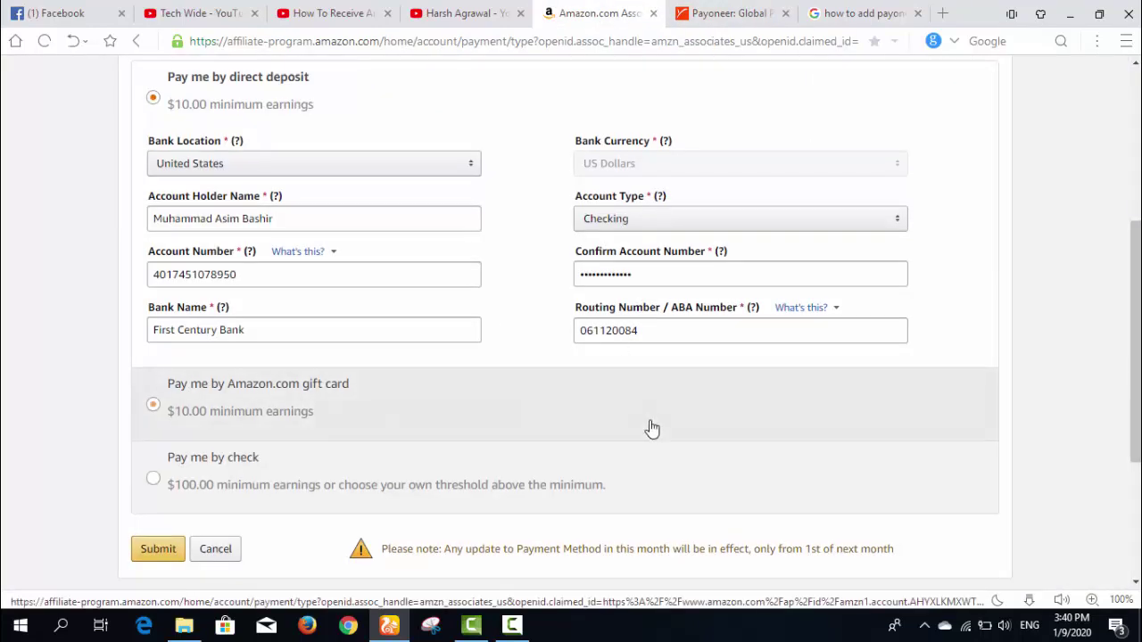
scroll(387, 395, down, 2)
scroll(387, 416, up, 3)
scroll(385, 418, down, 2)
click(385, 417)
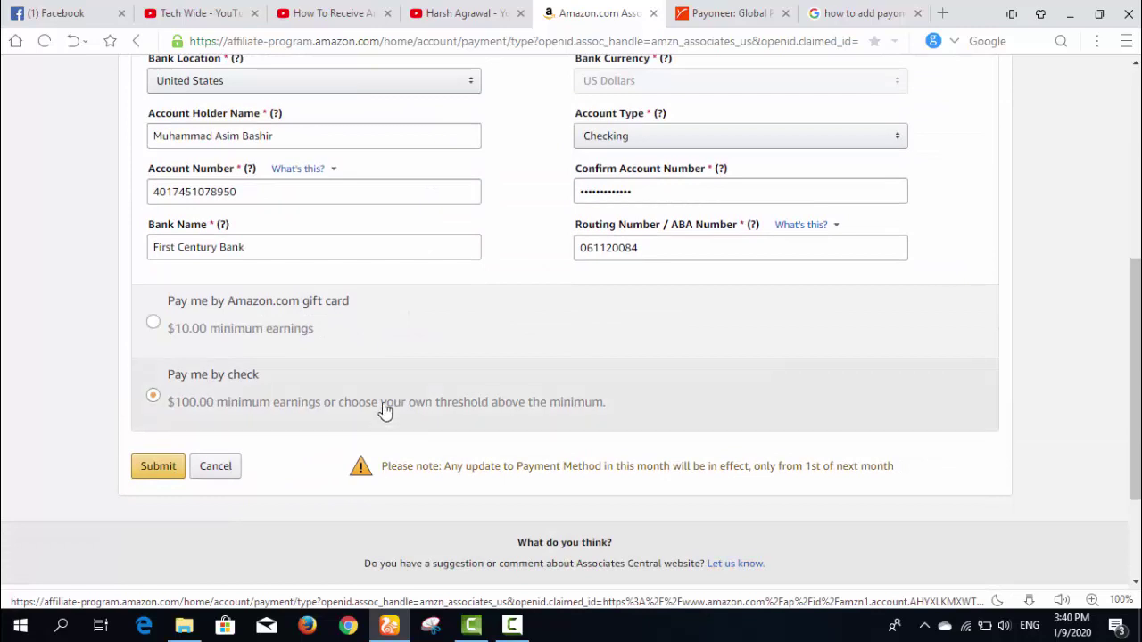
scroll(505, 158, up, 2)
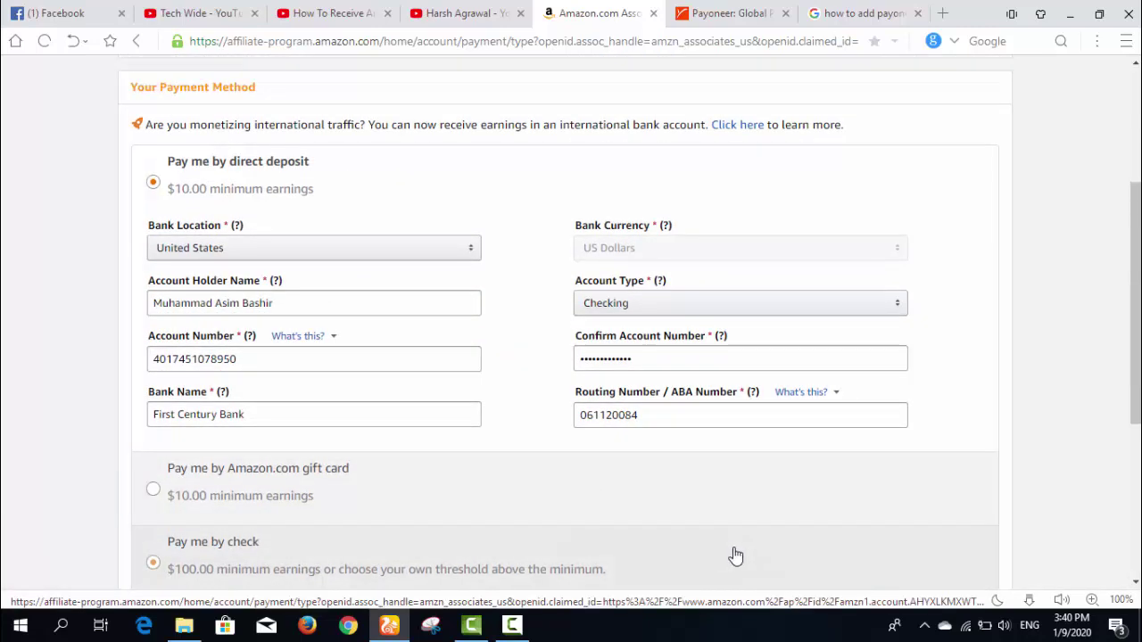
scroll(683, 530, down, 3)
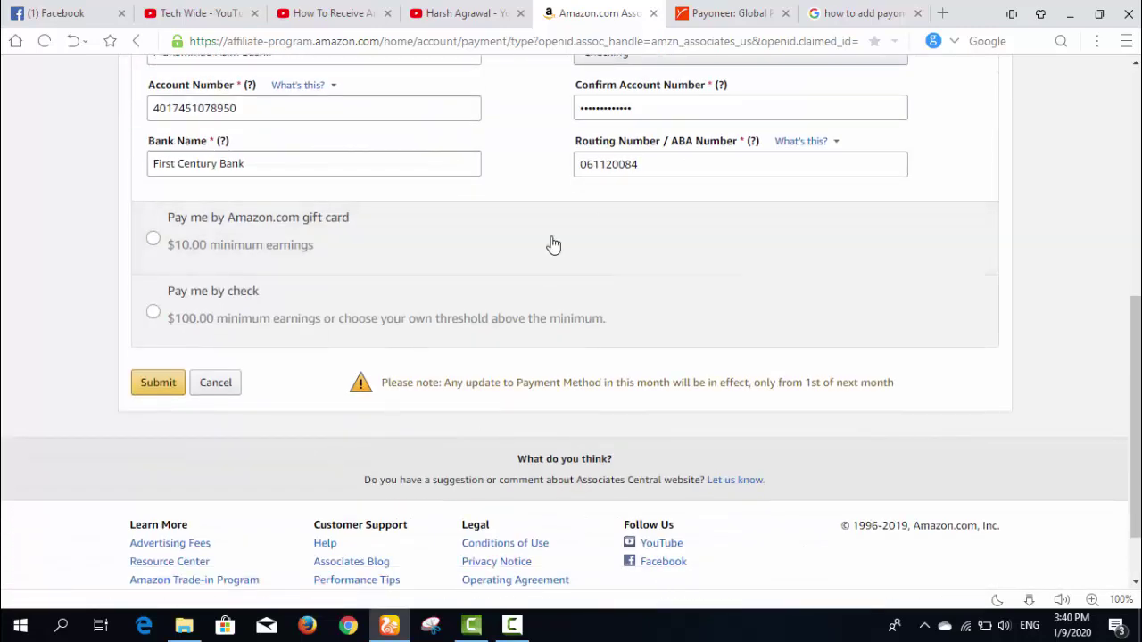
- Submit the direct deposit details, confirm 'Payment information updated successfully', and return Home
click(158, 390)
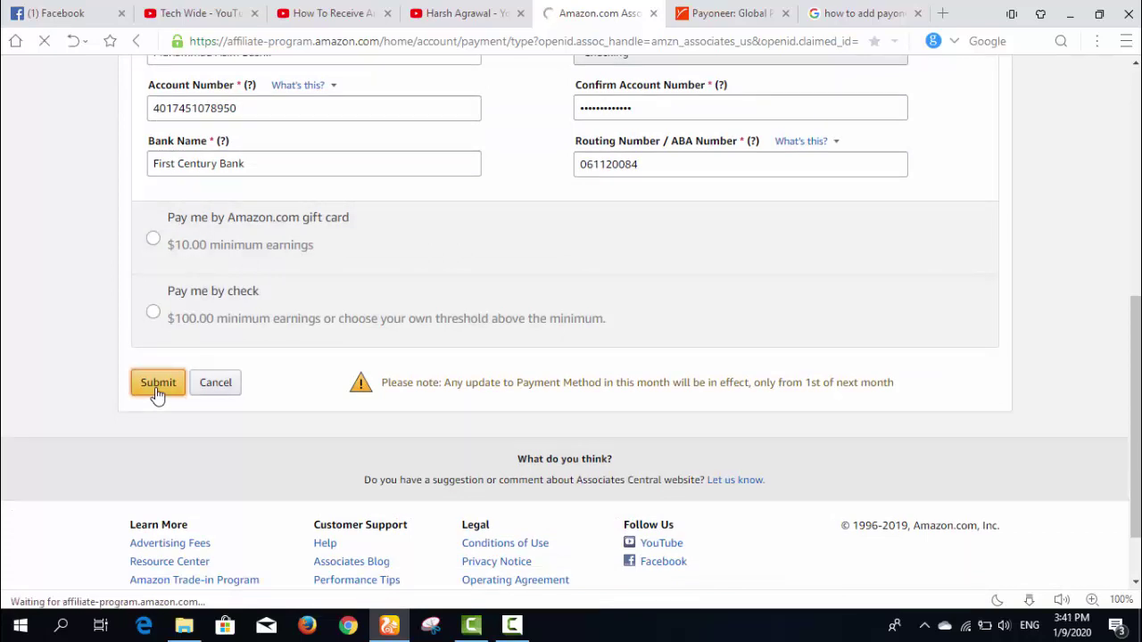
click(604, 344)
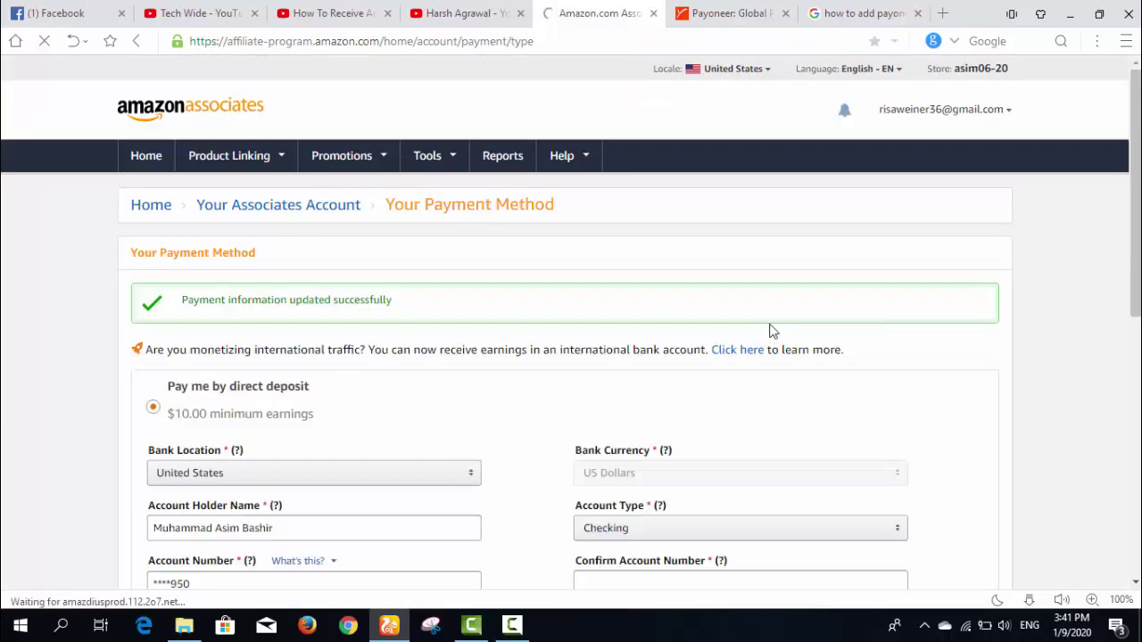
scroll(545, 309, down, 1)
scroll(571, 329, down, 5)
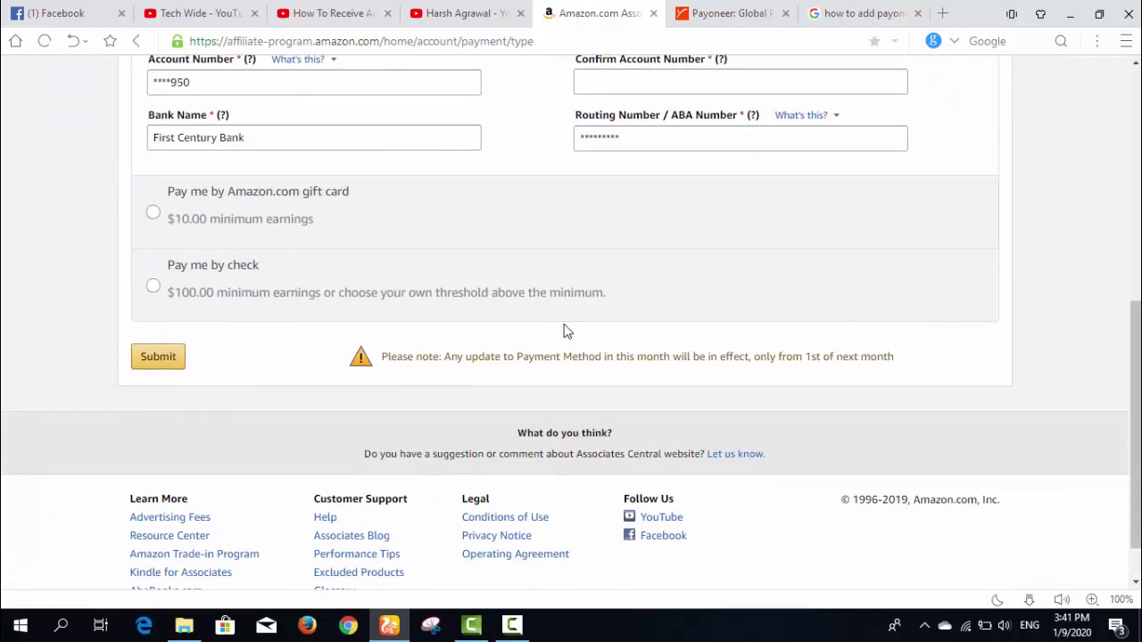
scroll(566, 328, up, 3)
scroll(354, 120, up, 3)
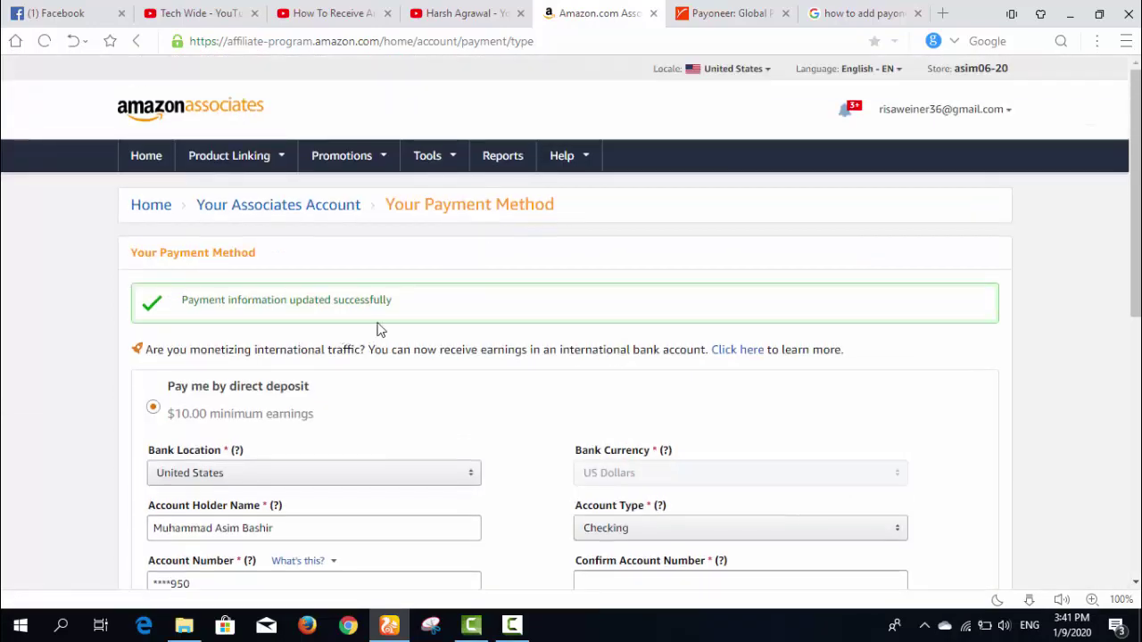
scroll(377, 326, down, 6)
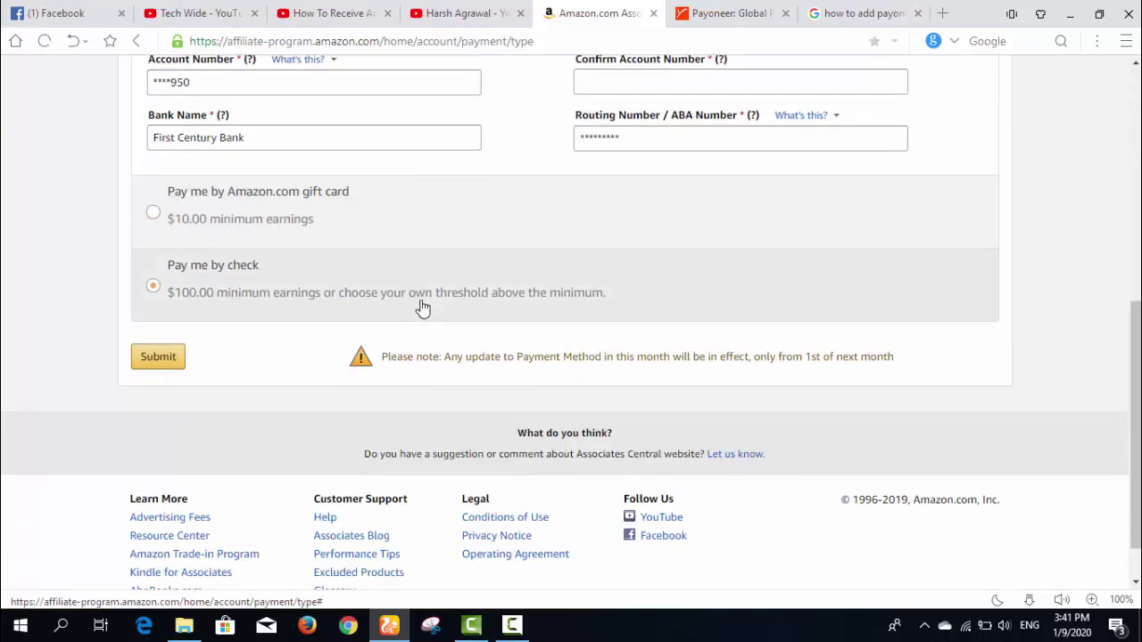
scroll(420, 303, down, 1)
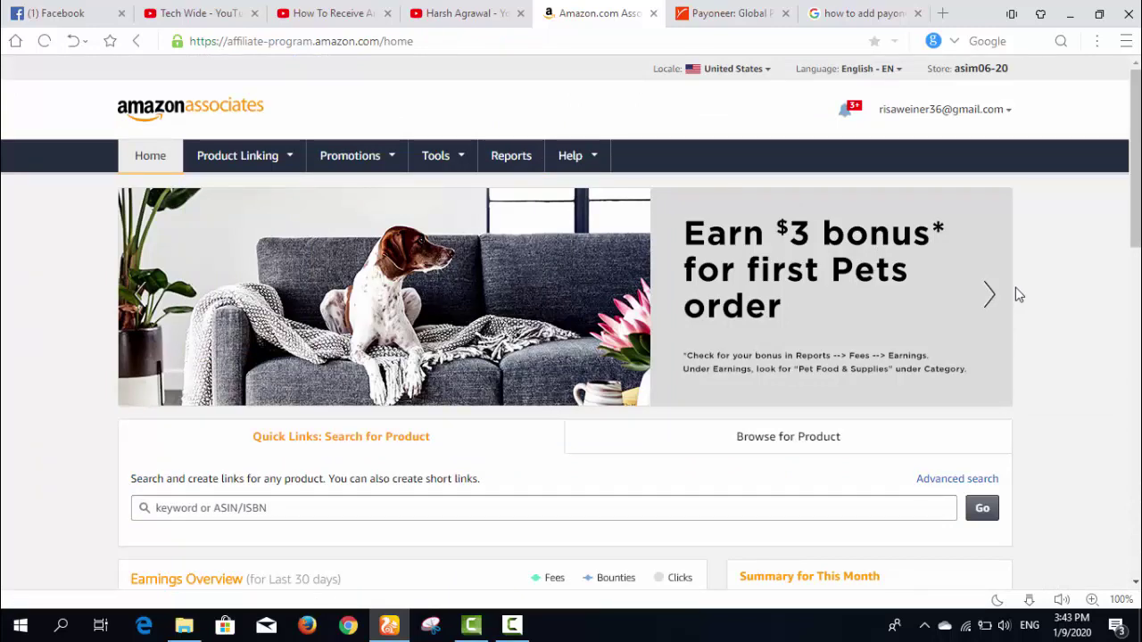
- Scroll through the home page earnings charts, then return to Payoneer's USD account details
scroll(828, 304, down, 5)
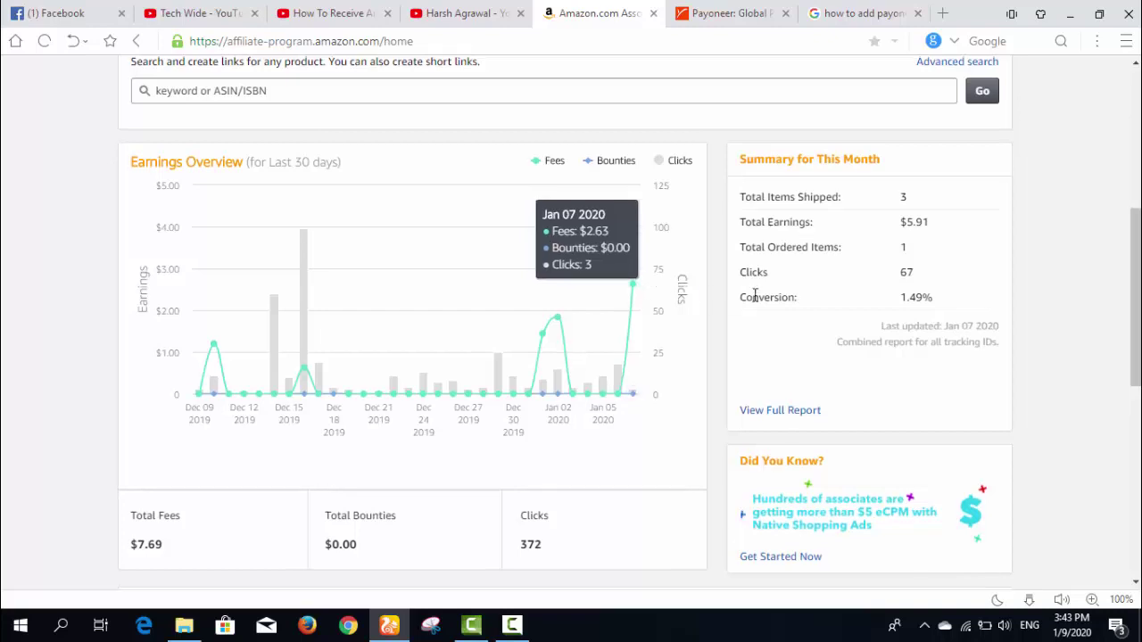
scroll(754, 295, up, 2)
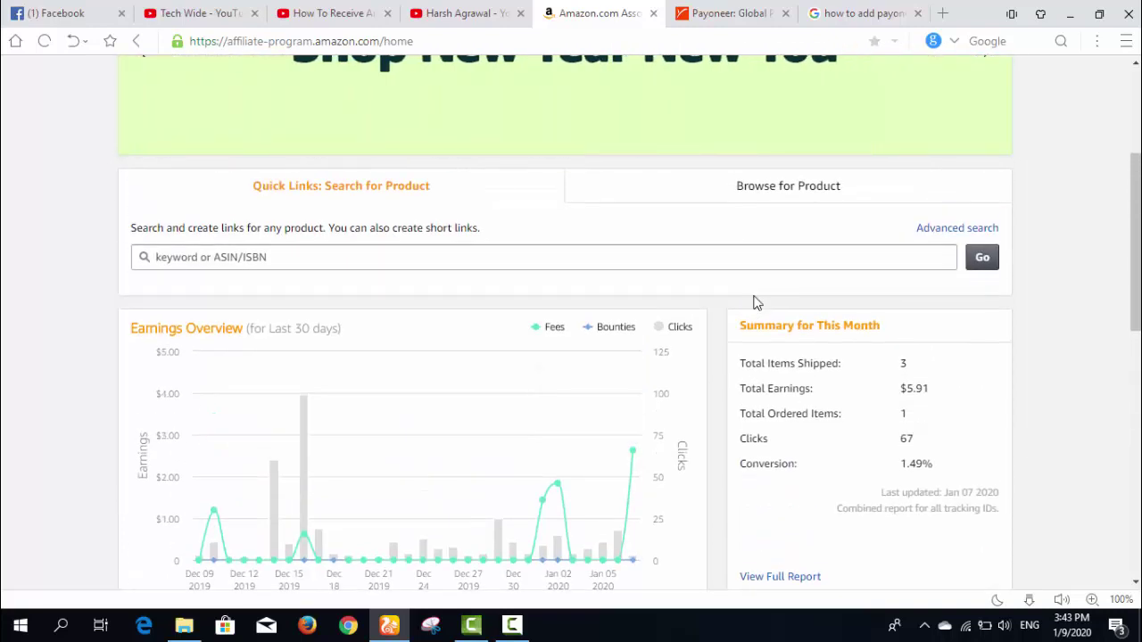
scroll(755, 303, down, 2)
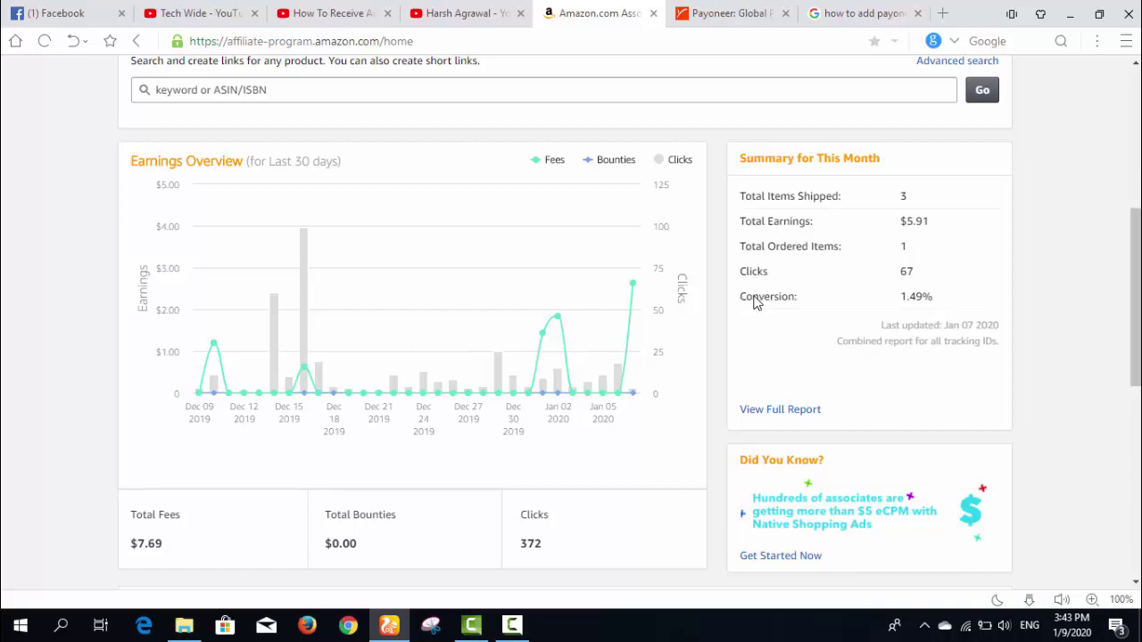
scroll(754, 298, up, 2)
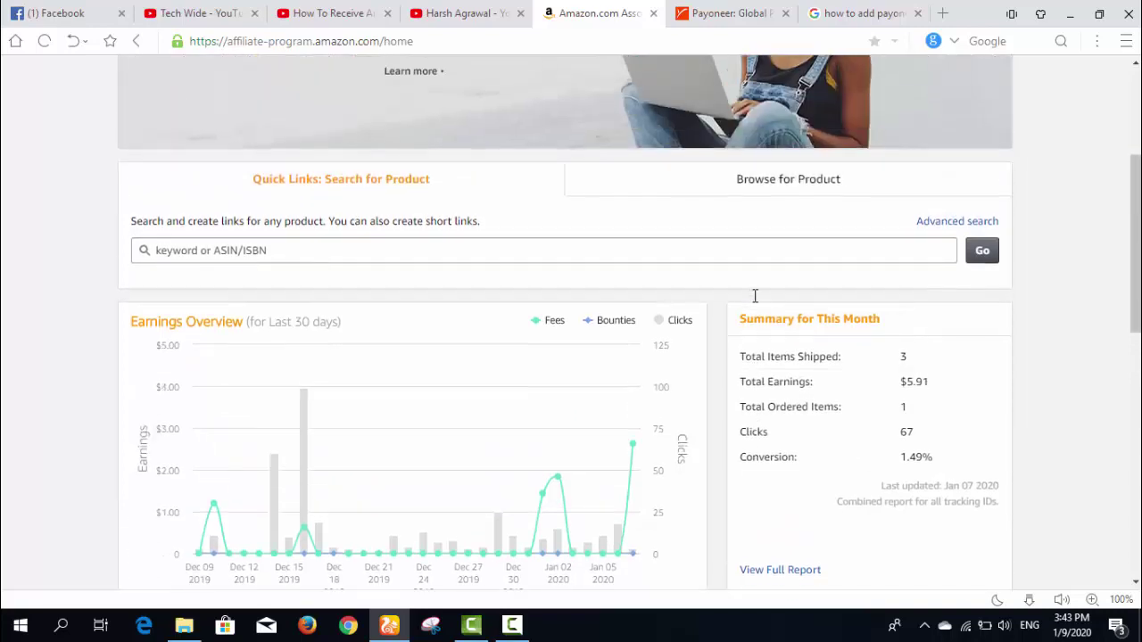
click(756, 11)
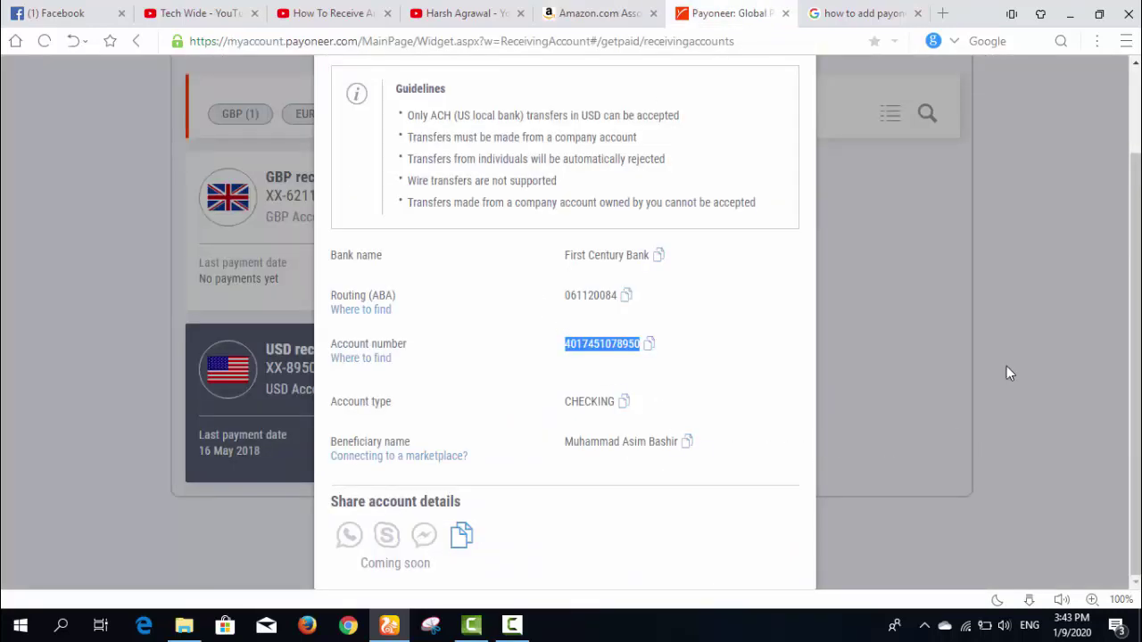
click(901, 394)
scroll(354, 200, up, 1)
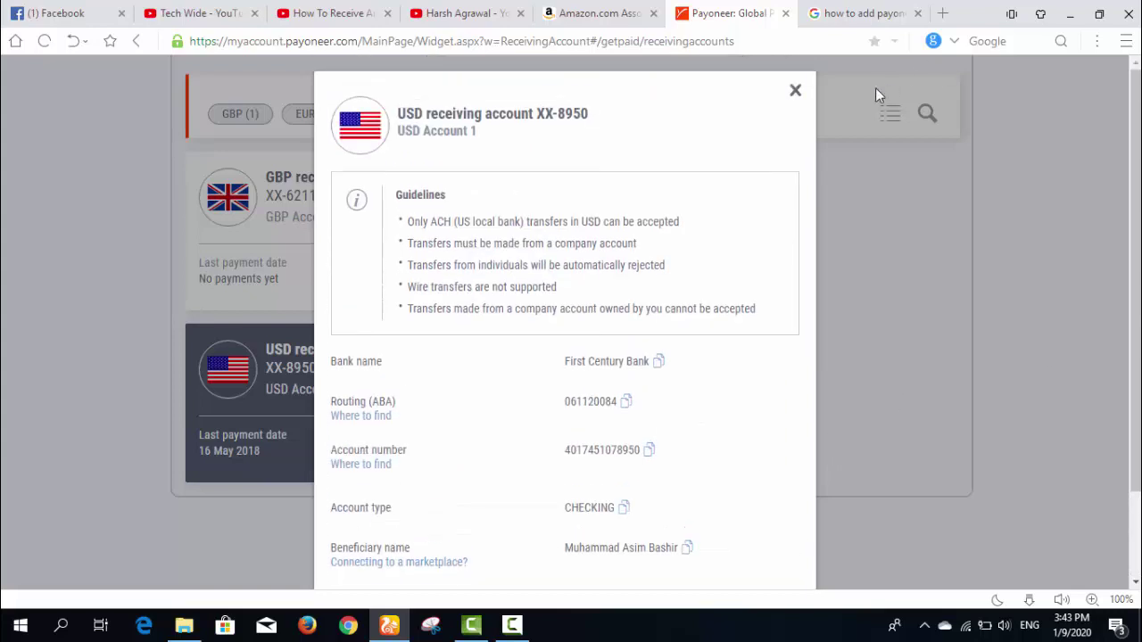
click(805, 101)
scroll(579, 222, up, 5)
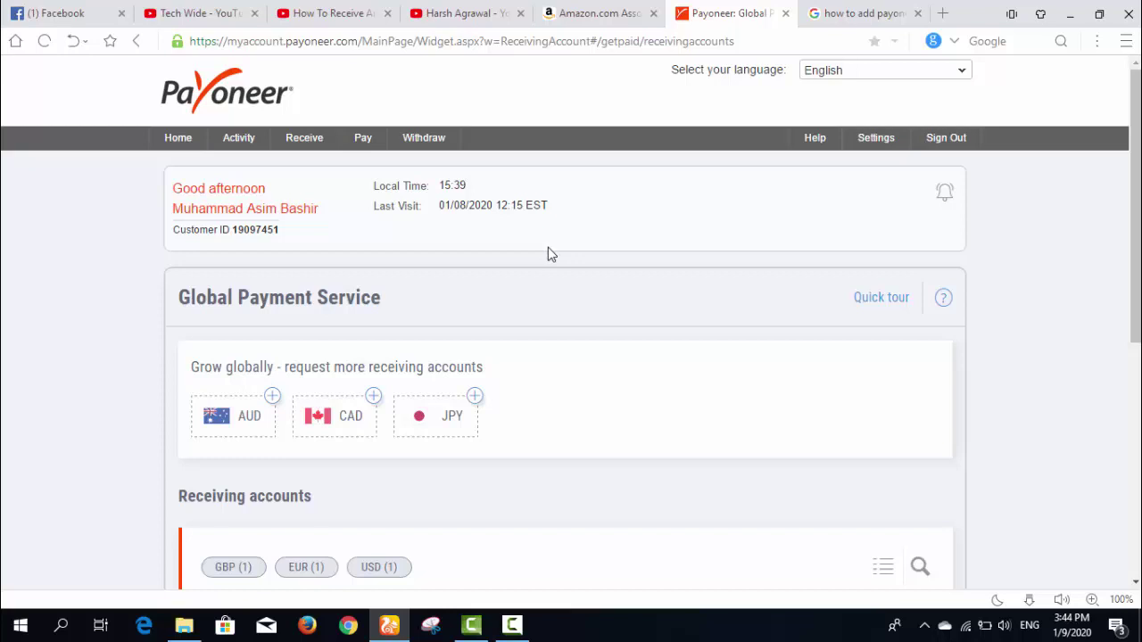
mouse_move(306, 143)
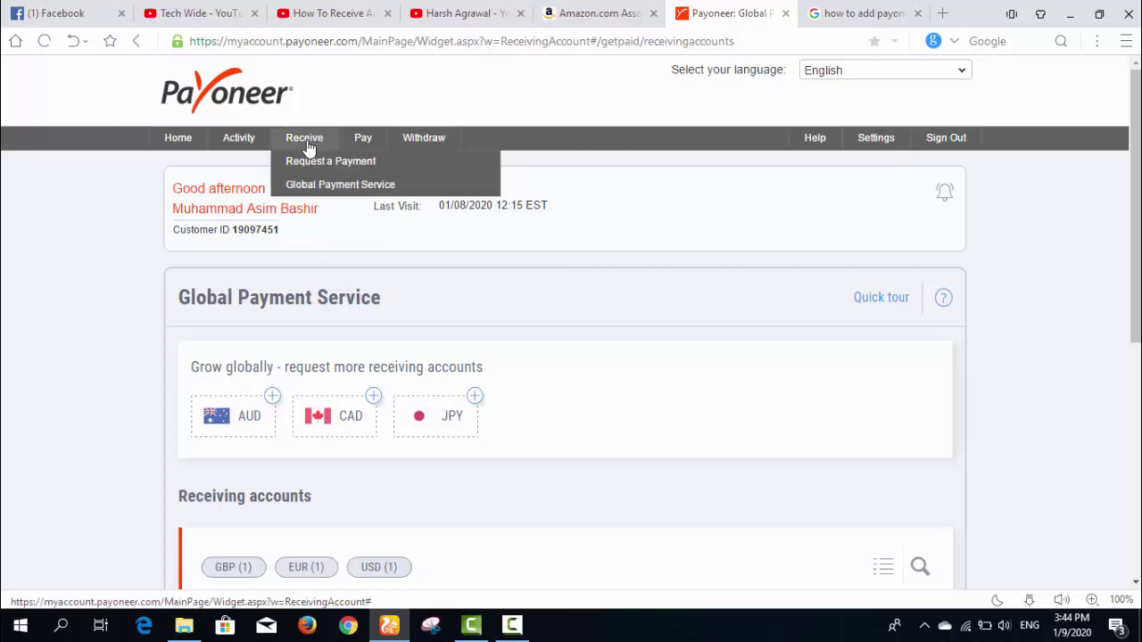
click(337, 189)
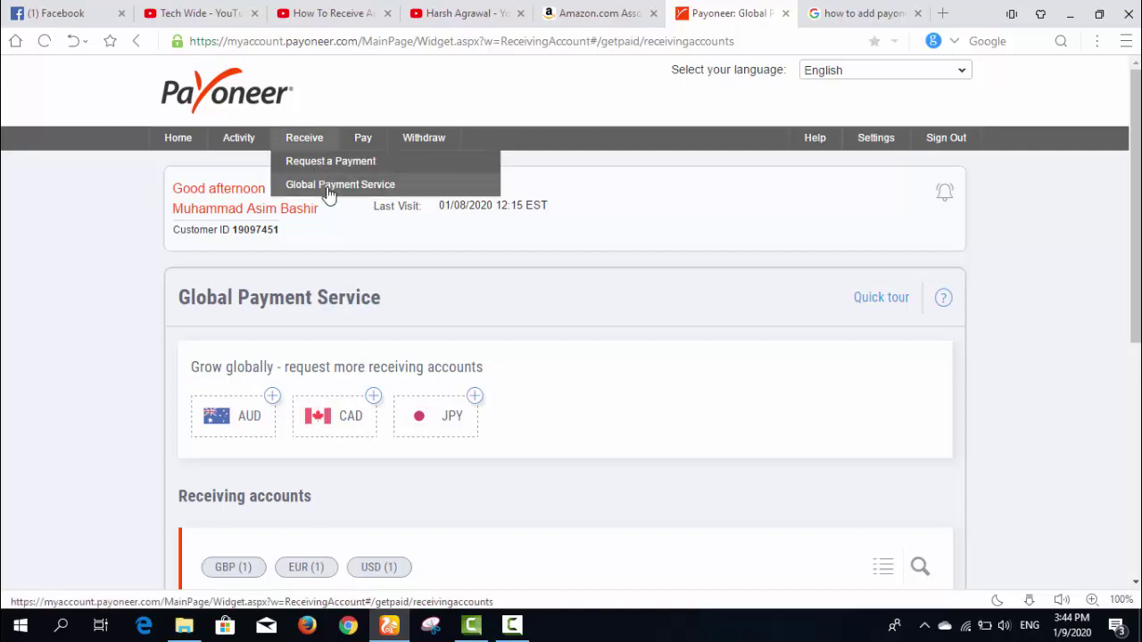
scroll(519, 250, down, 5)
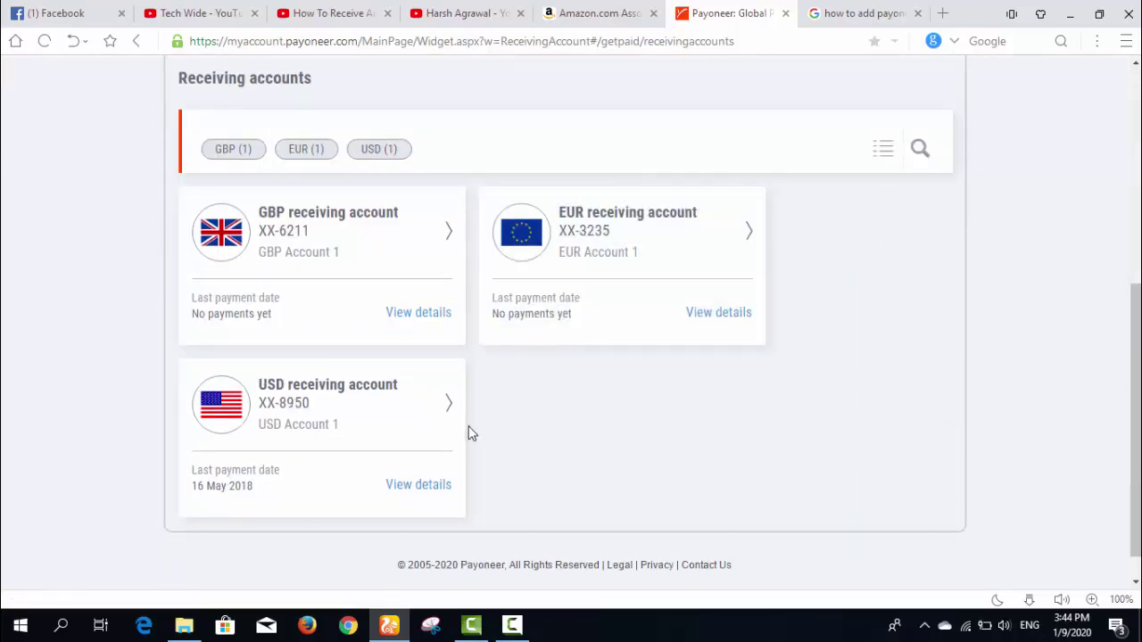
click(418, 484)
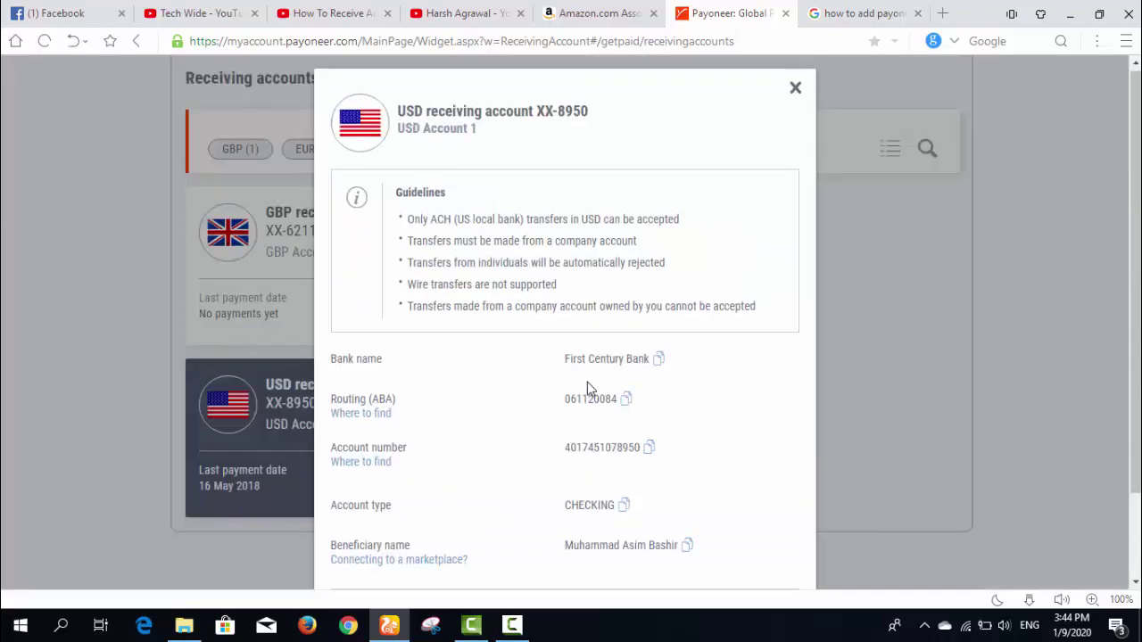
scroll(562, 339, down, 1)
scroll(648, 514, up, 1)
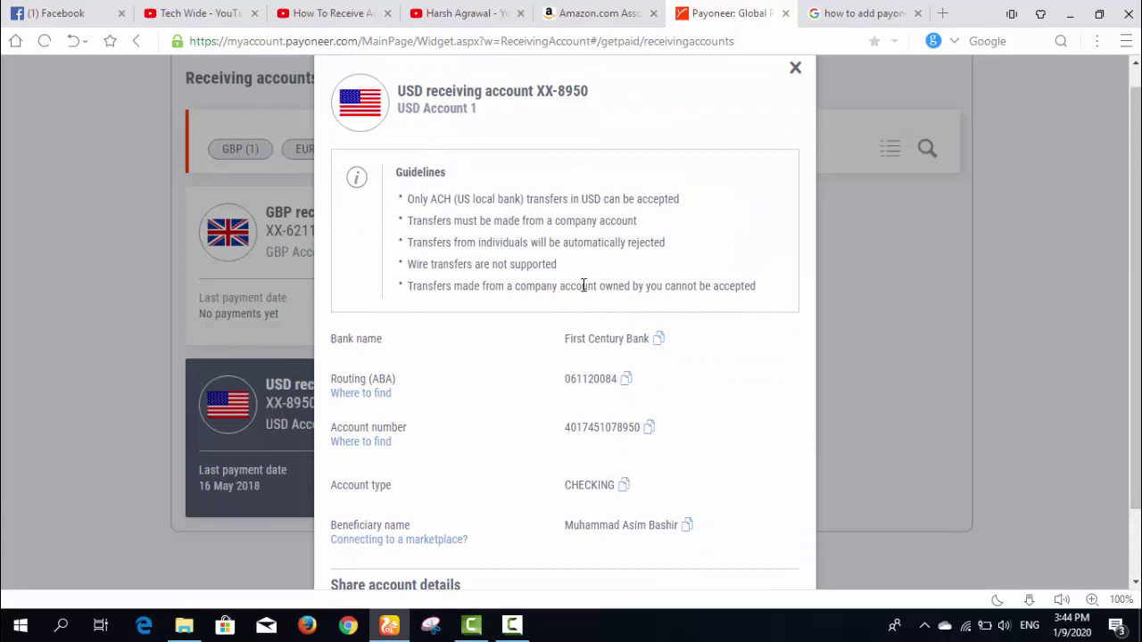